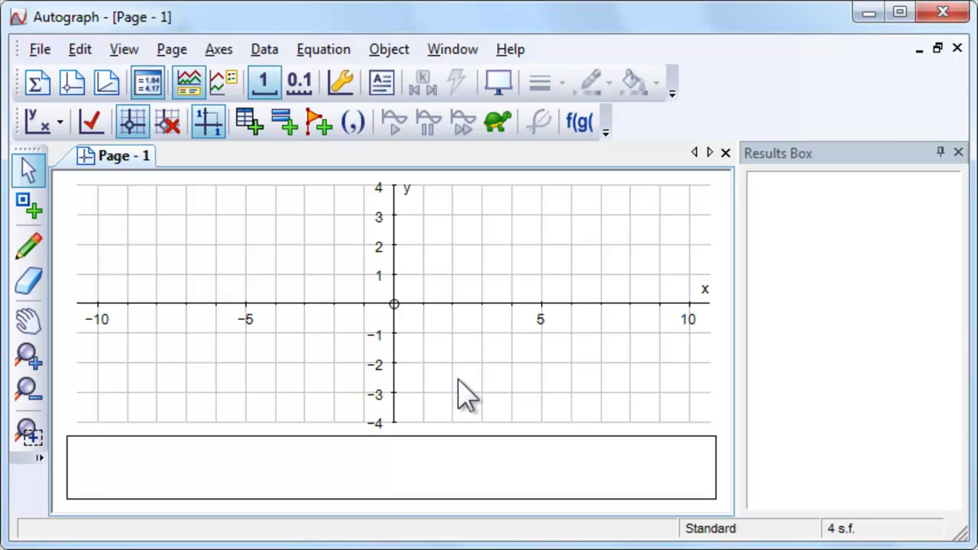
# Hide the key box and set the x and y axis ranges to -10 to 10
pyautogui.rightClick(454, 454)
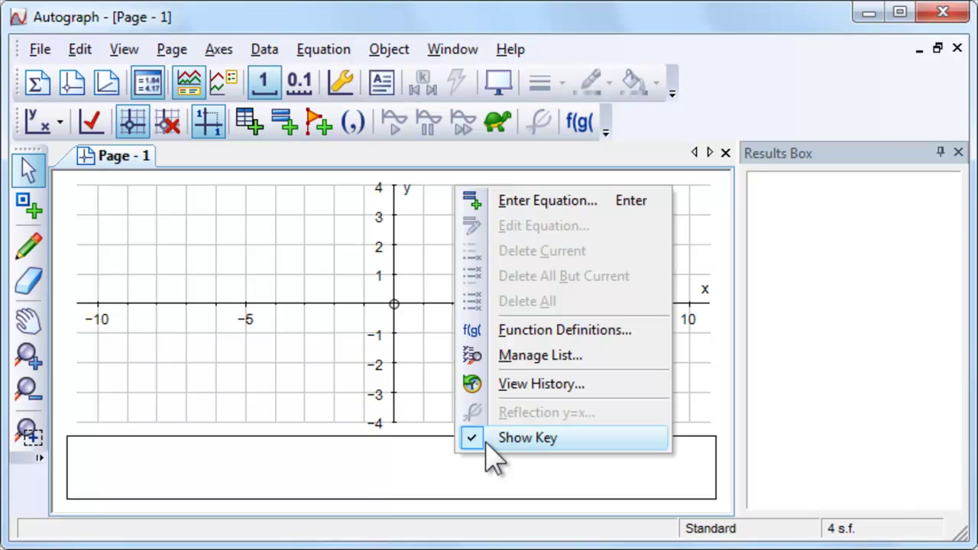
pyautogui.click(527, 438)
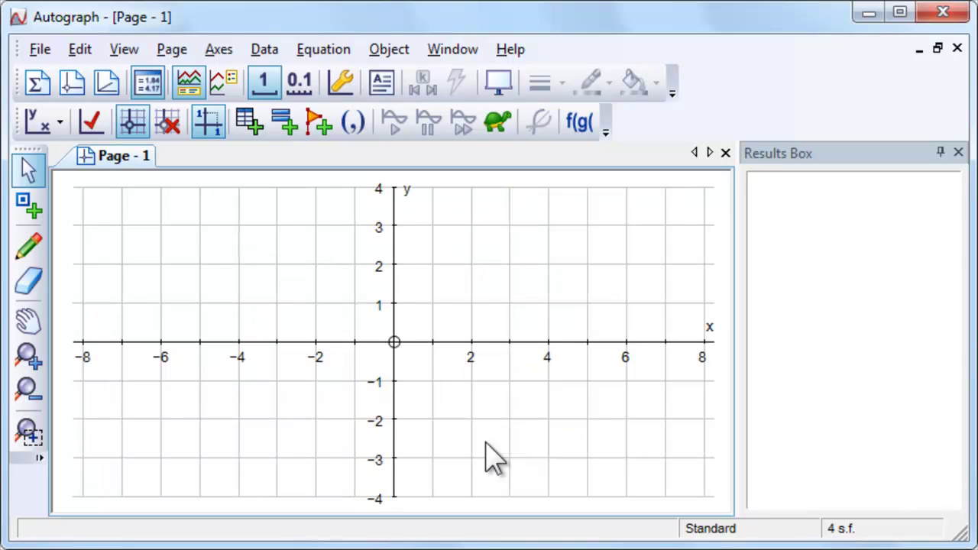
pyautogui.click(342, 82)
pyautogui.write('-10')
pyautogui.press('Tab')
pyautogui.write('10')
pyautogui.press('Tab')
pyautogui.write('-10')
pyautogui.press('Tab')
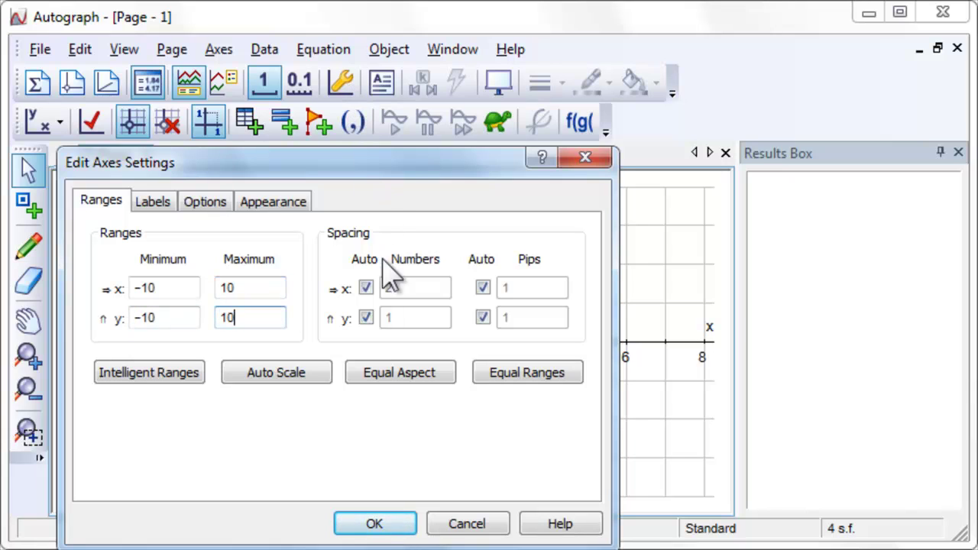
# Turn off automatic spacing so axes show numbers every 2 and pips every 1
pyautogui.click(366, 289)
pyautogui.click(366, 318)
pyautogui.write('2')
pyautogui.click(483, 288)
pyautogui.click(483, 318)
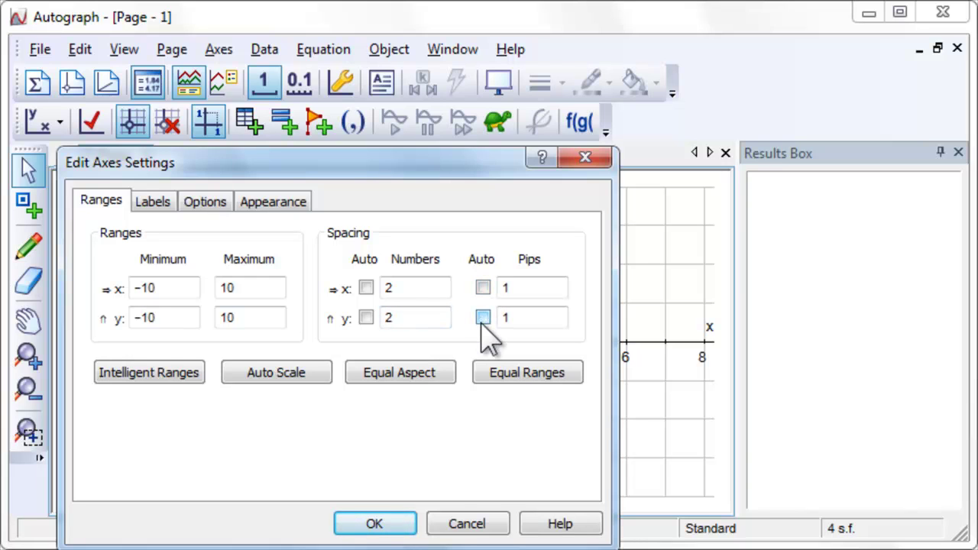
pyautogui.click(399, 529)
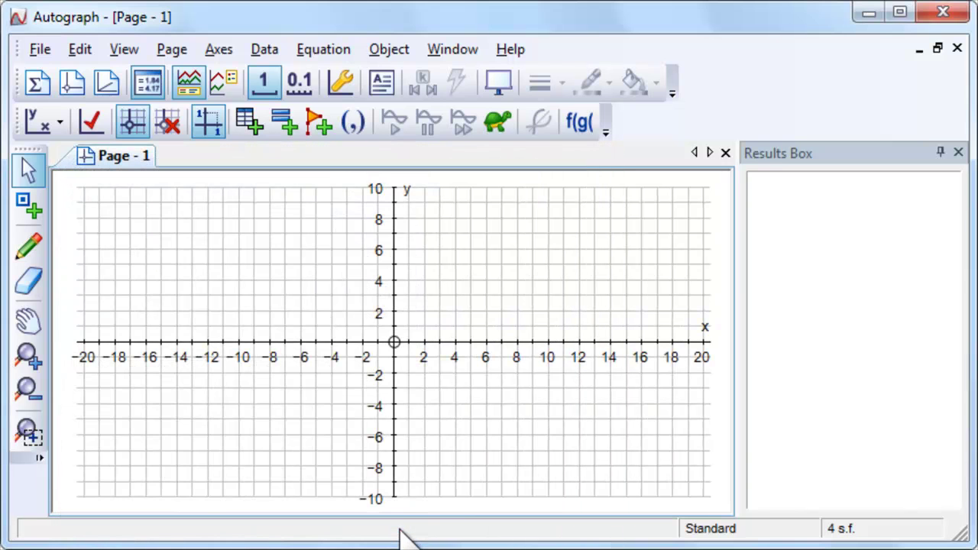
# Plot points at (1, 1), (2, 3) and (3, 2) on the grid
pyautogui.click(32, 208)
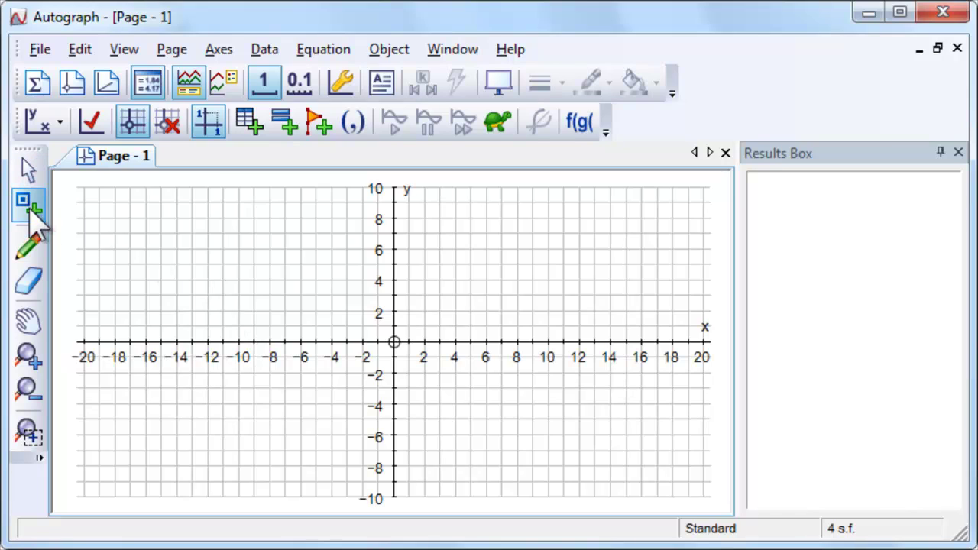
pyautogui.click(408, 329)
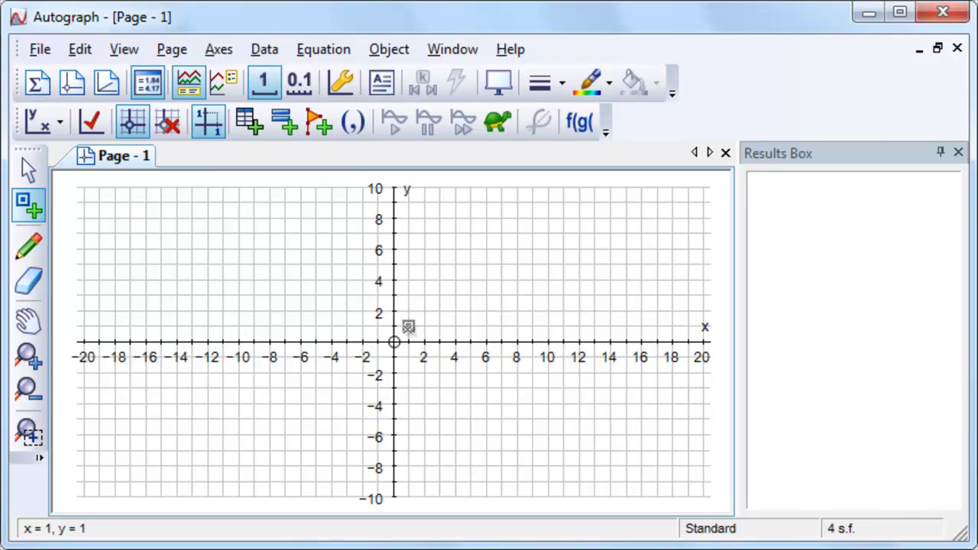
pyautogui.click(424, 296)
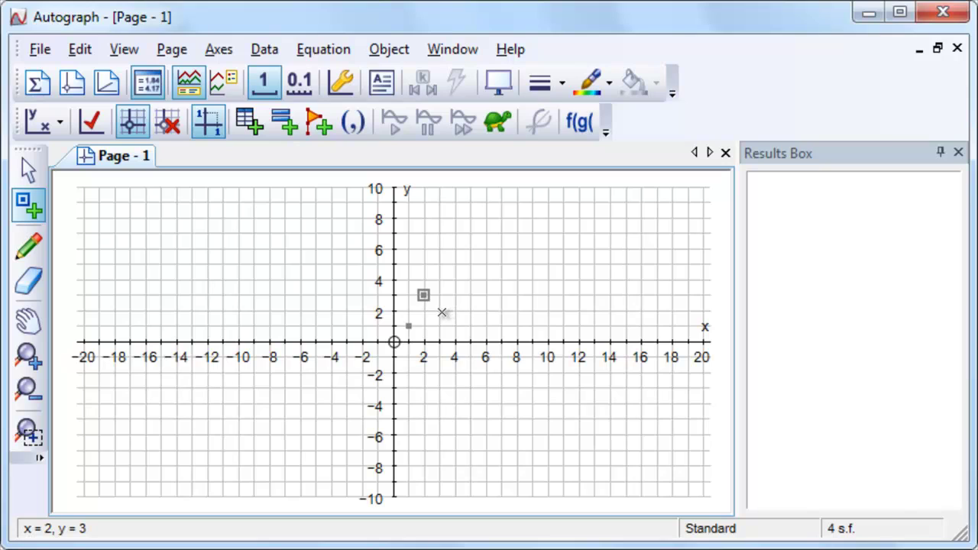
pyautogui.click(441, 312)
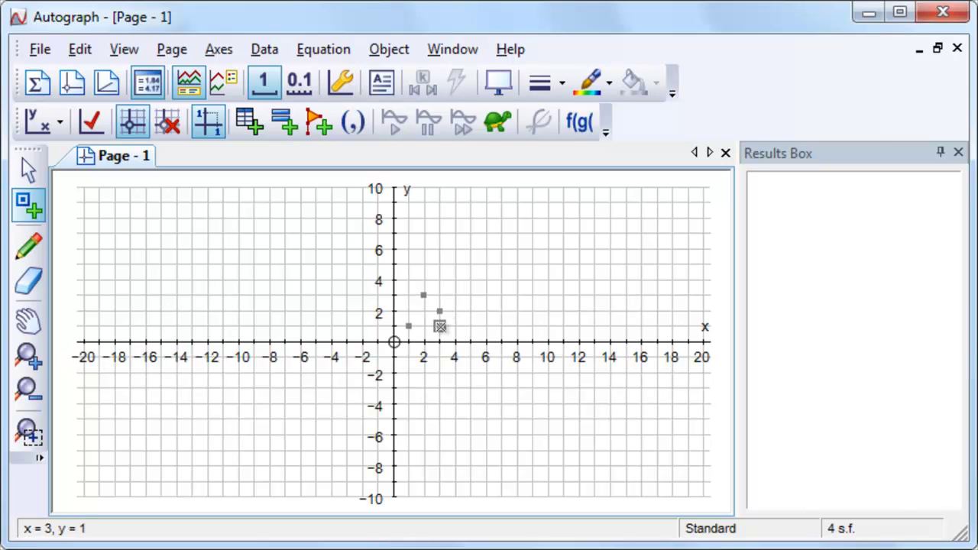
# Label the point at (1, 1) as 'A', then select all four points A to D
pyautogui.click(29, 170)
pyautogui.click(410, 326)
pyautogui.click(386, 84)
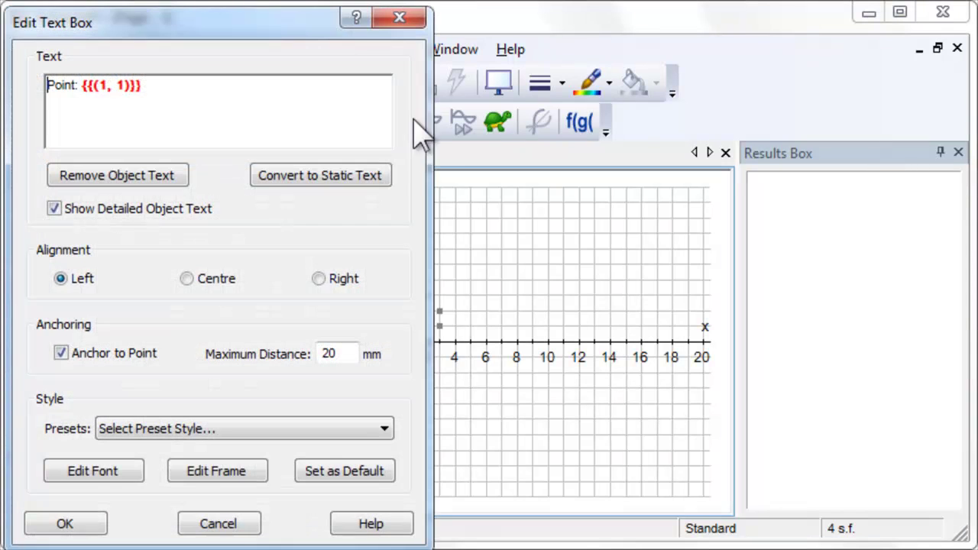
pyautogui.click(316, 175)
pyautogui.moveTo(113, 85); pyautogui.dragTo(30, 72)
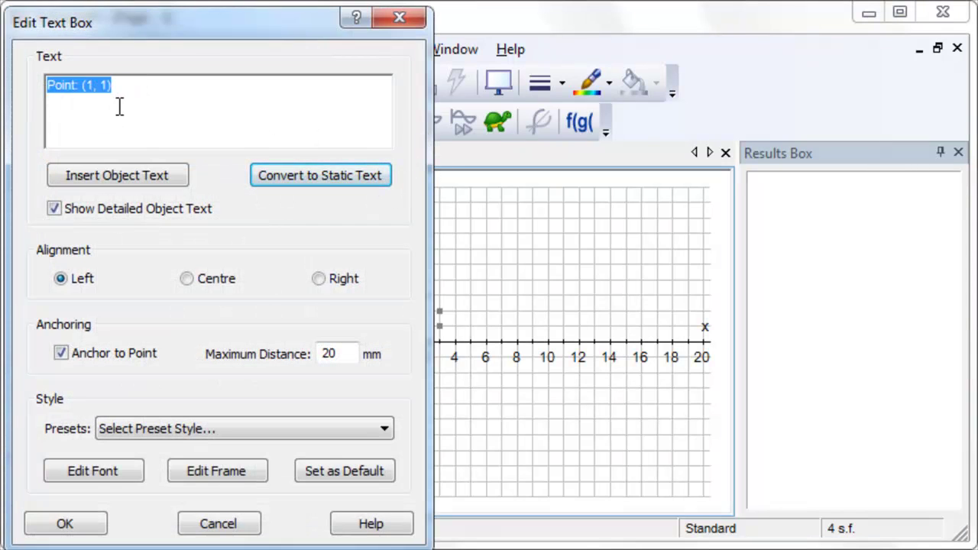
pyautogui.write('A')
pyautogui.click(86, 521)
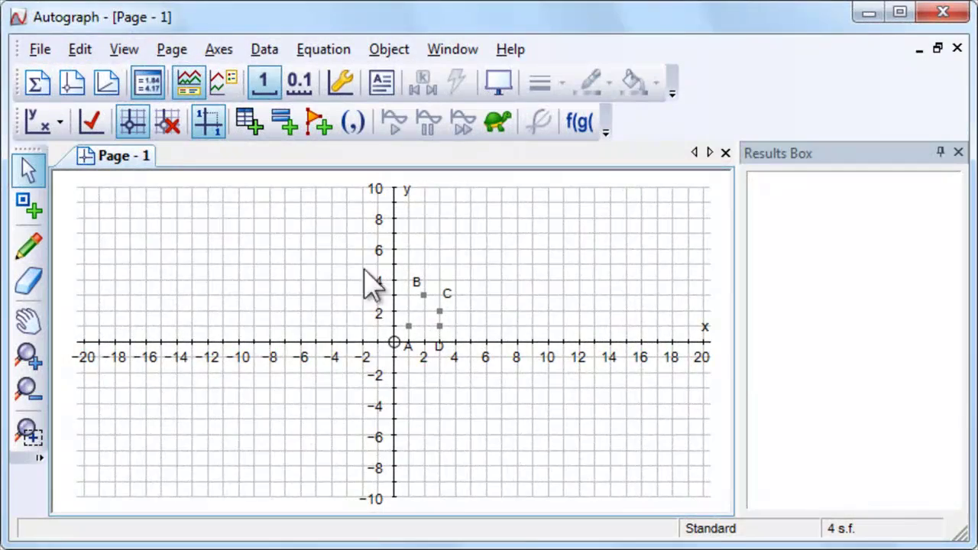
pyautogui.moveTo(356, 249); pyautogui.dragTo(463, 373)
# Group points A–D into a filled quadrilateral and add a point at (0, 0)
pyautogui.rightClick(497, 482)
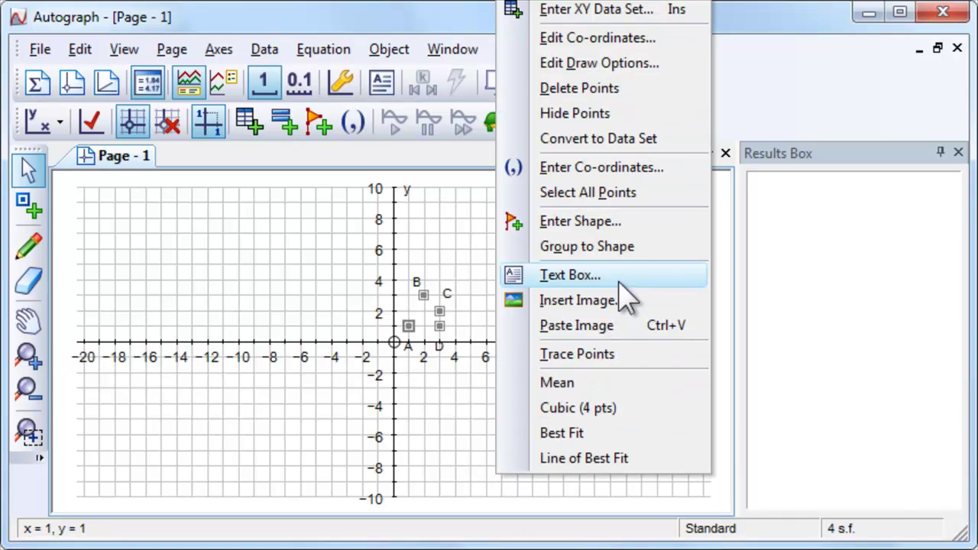
pyautogui.click(584, 246)
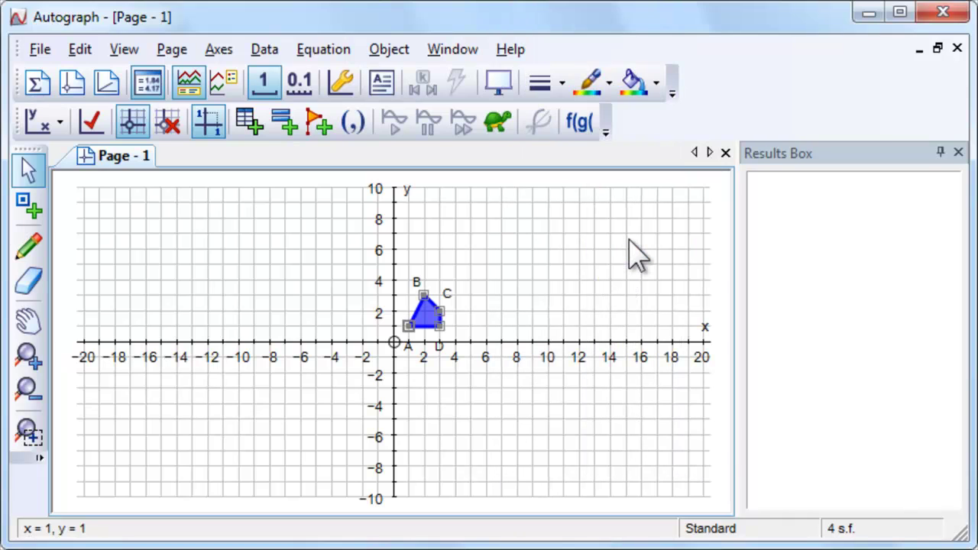
pyautogui.click(359, 124)
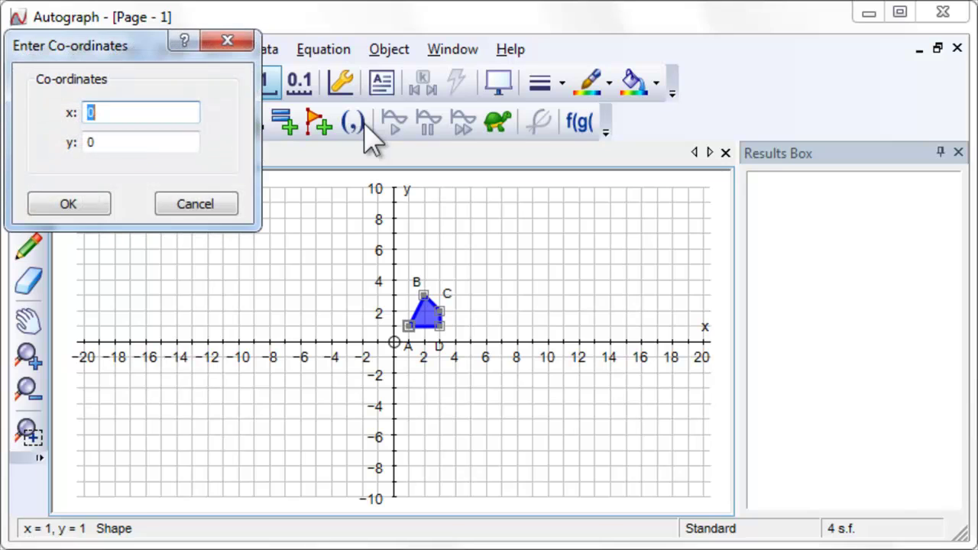
pyautogui.click(86, 206)
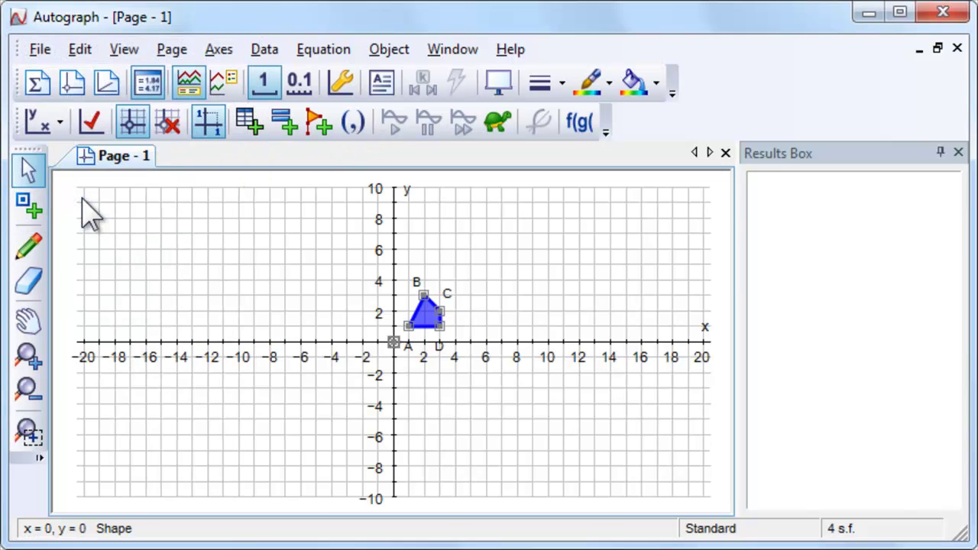
pyautogui.click(32, 252)
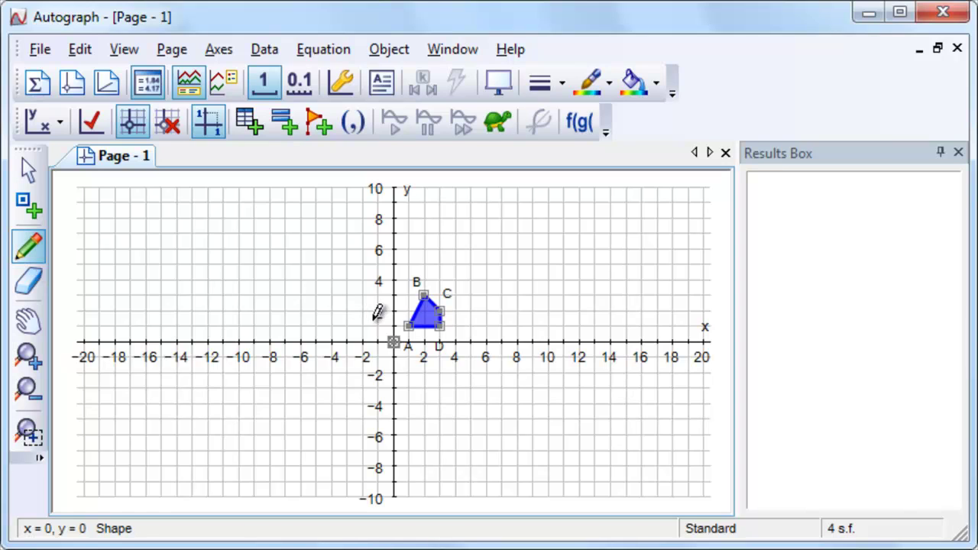
# Sketch a closed brown freehand outline left of the y-axis, between x = −3 and 0
pyautogui.moveTo(375, 324)
pyautogui.mouseDown()
pyautogui.moveTo(347, 312)
pyautogui.moveTo(358, 302)
pyautogui.mouseUp()
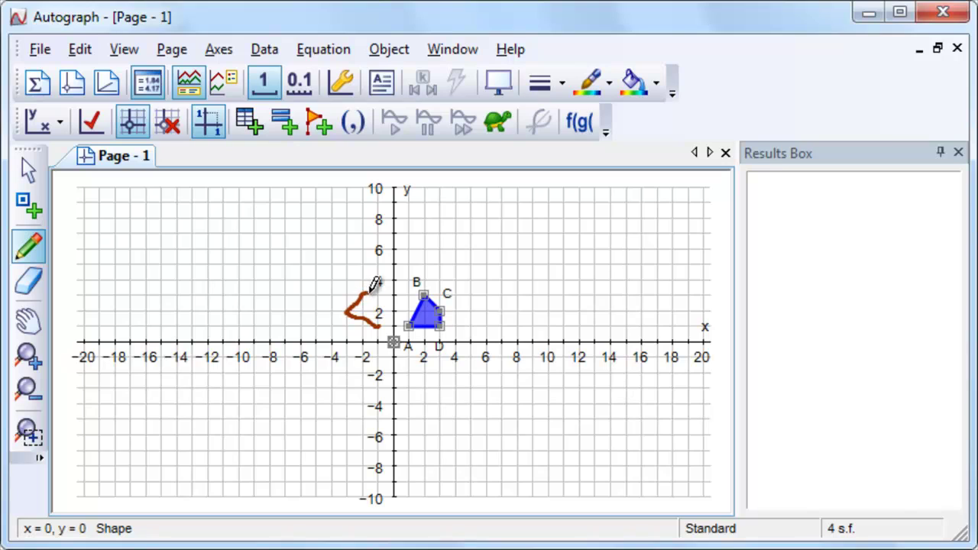
pyautogui.moveTo(380, 302); pyautogui.dragTo(377, 325)
pyautogui.click(29, 171)
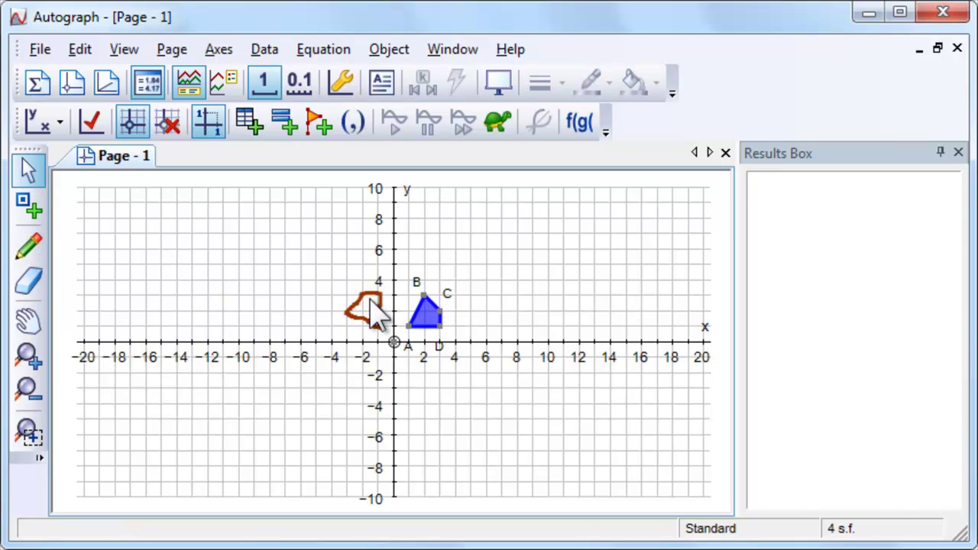
pyautogui.click(431, 312)
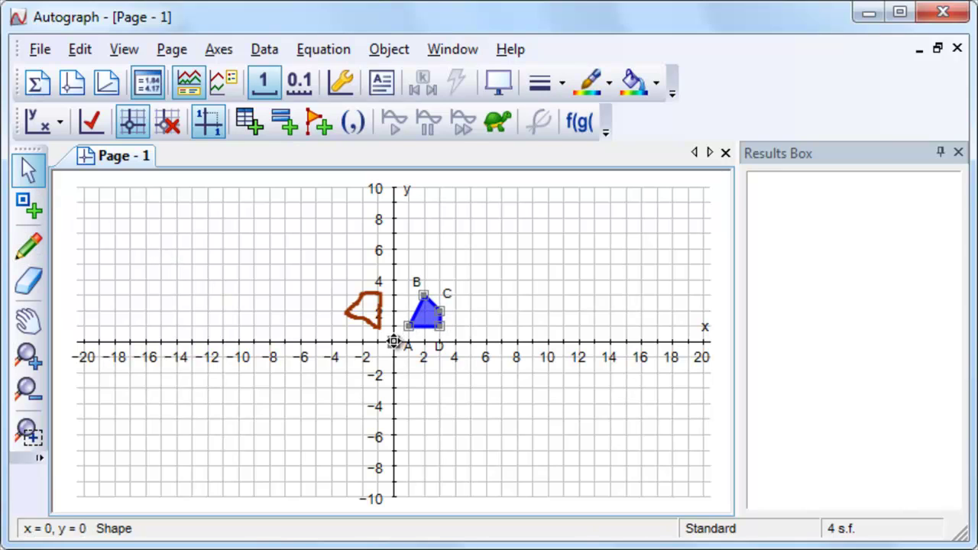
# Rotate the blue quadrilateral 90° about the origin to create a green image
pyautogui.rightClick(509, 462)
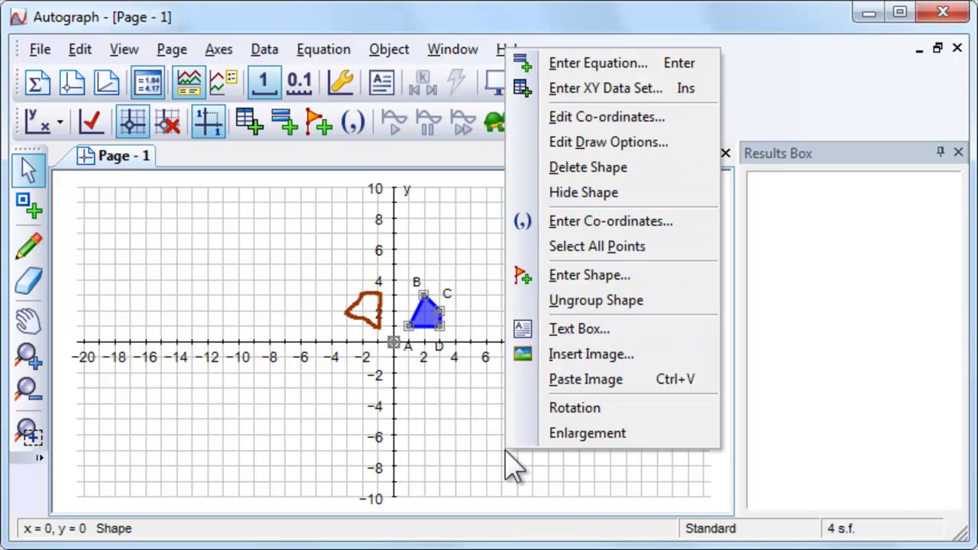
pyautogui.click(557, 413)
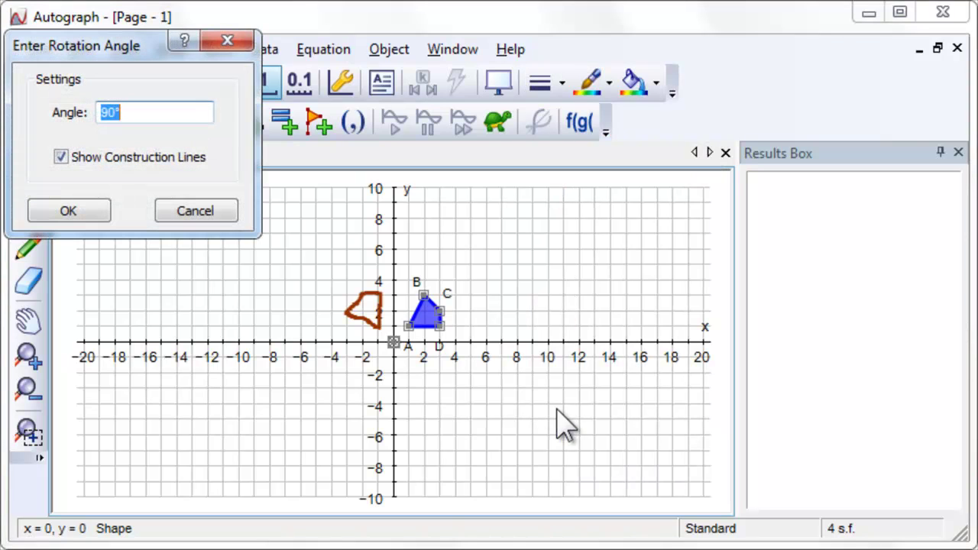
pyautogui.click(92, 214)
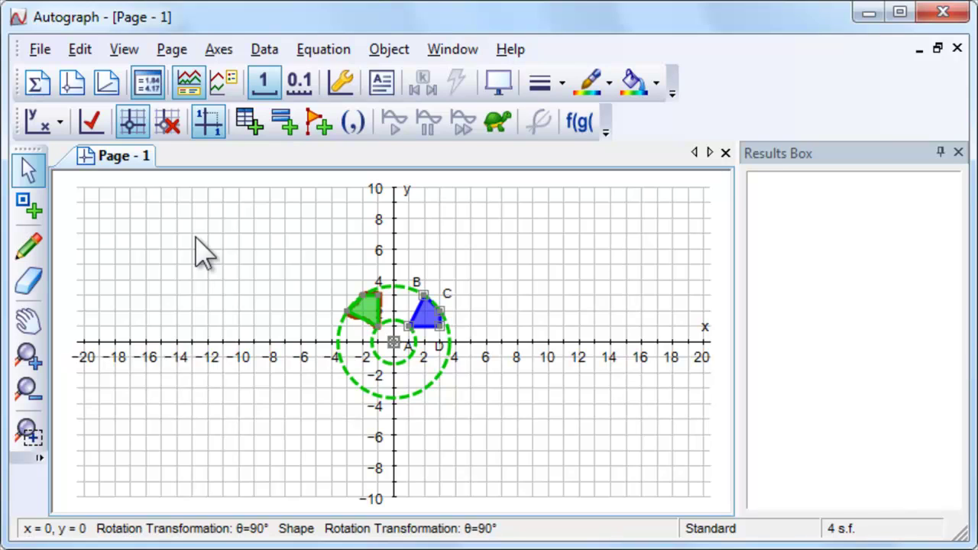
# Sketch a brown freehand outline below the x-axis as a prediction
pyautogui.click(31, 249)
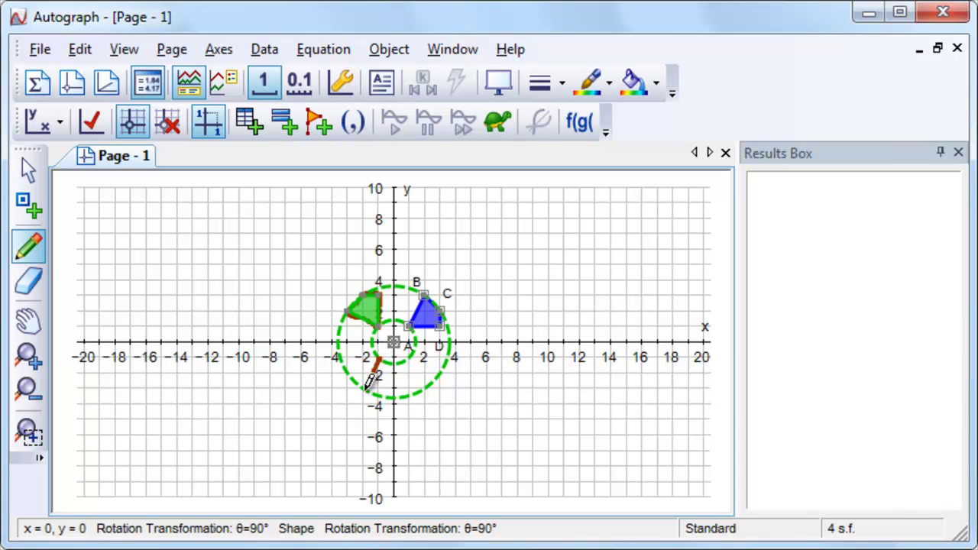
pyautogui.moveTo(366, 387)
pyautogui.mouseDown()
pyautogui.moveTo(346, 356)
pyautogui.moveTo(373, 355)
pyautogui.mouseUp()
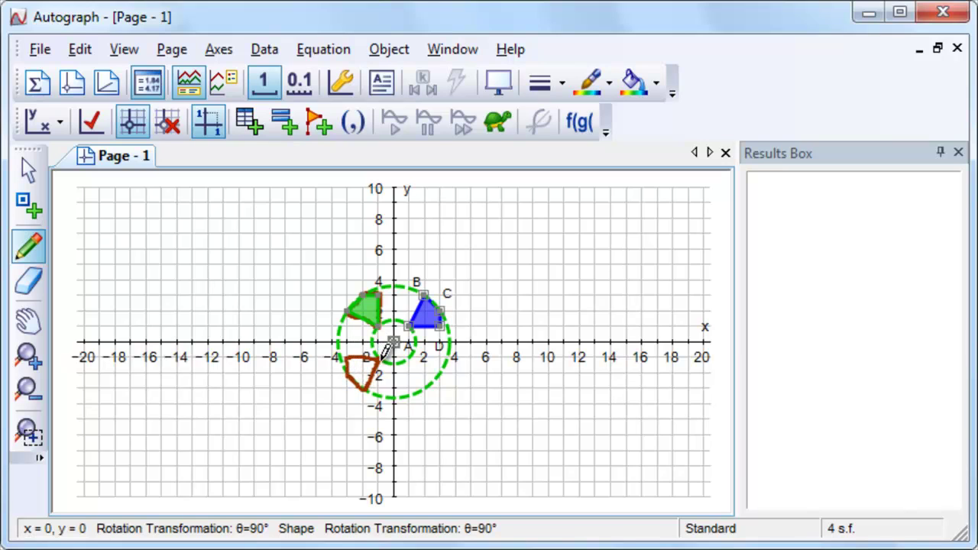
pyautogui.click(28, 170)
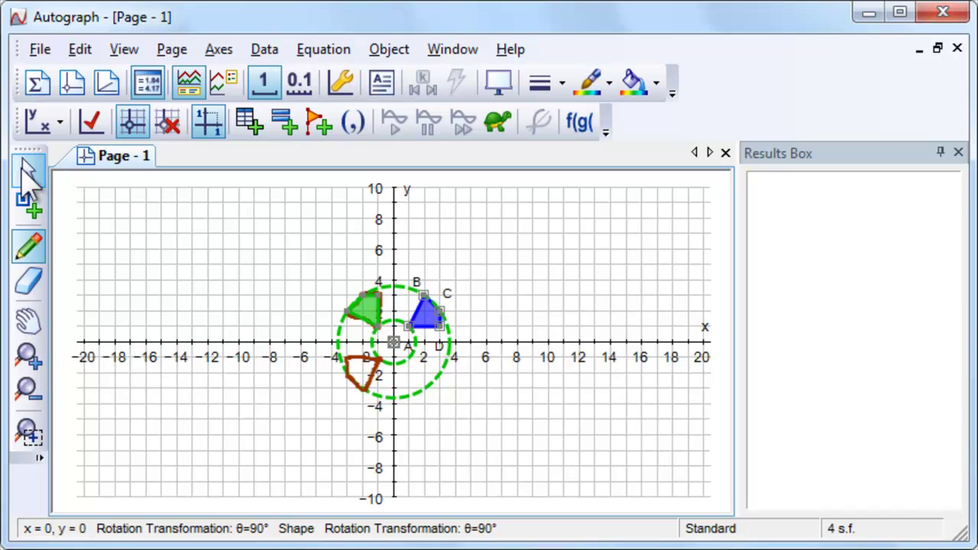
# Step the green image's rotation angle up to 180° about the origin
pyautogui.click(377, 310)
pyautogui.click(456, 82)
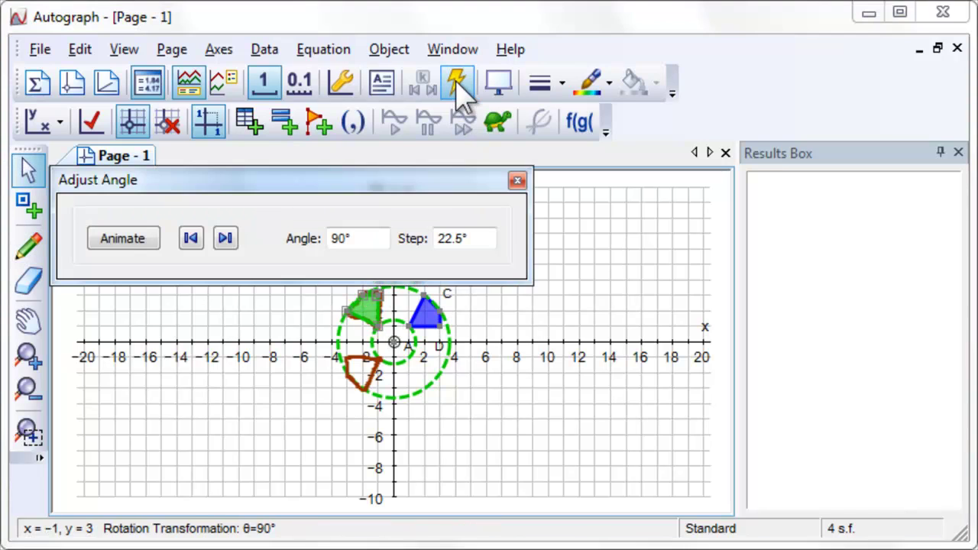
pyautogui.moveTo(400, 191); pyautogui.dragTo(463, 83)
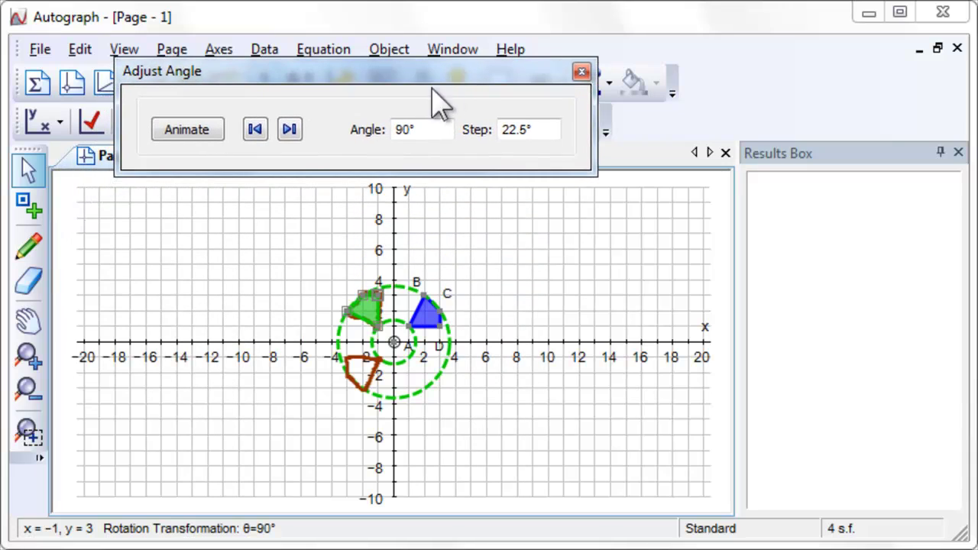
pyautogui.click(290, 130)
pyautogui.click(291, 130)
pyautogui.click(290, 130)
pyautogui.click(291, 130)
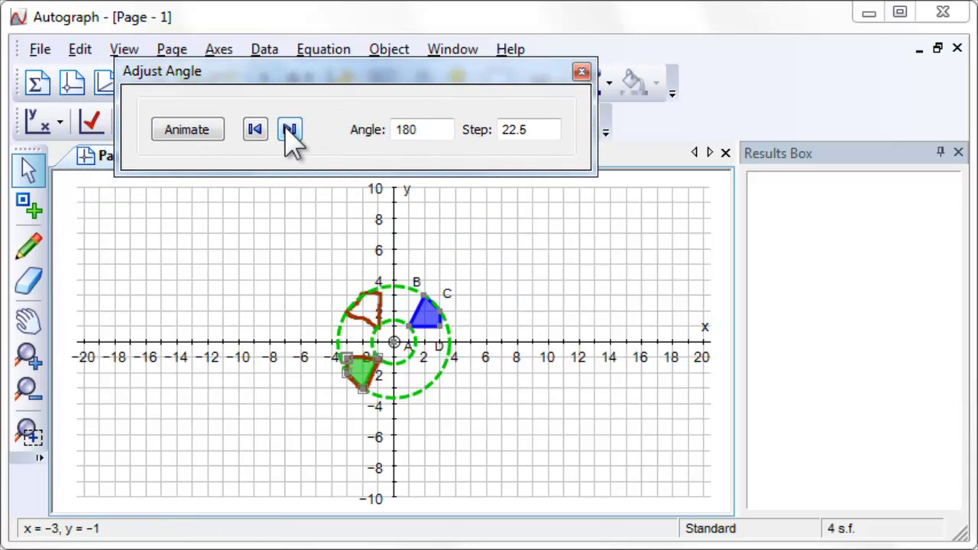
pyautogui.click(582, 71)
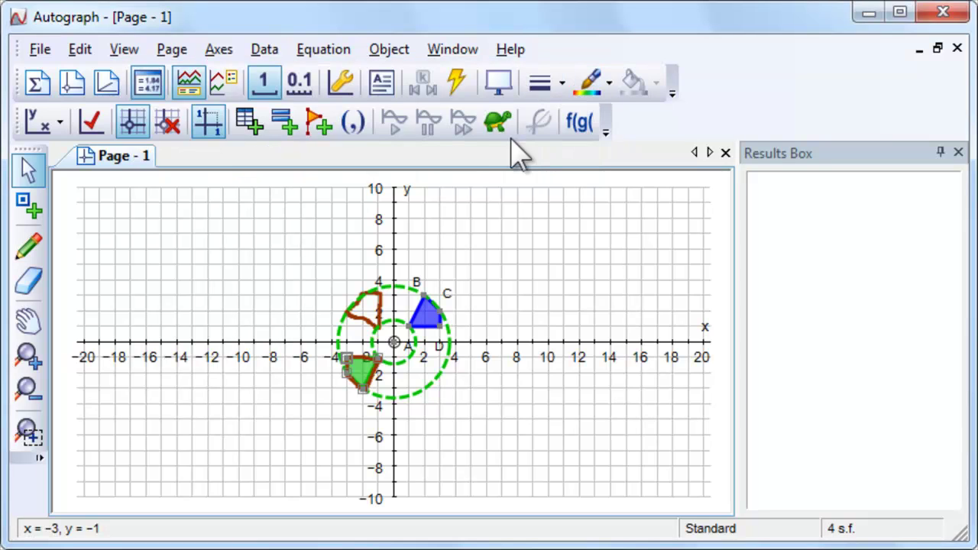
# Hide the rotation's construction circles and delete all freehand scribbles
pyautogui.doubleClick(365, 369)
pyautogui.click(60, 157)
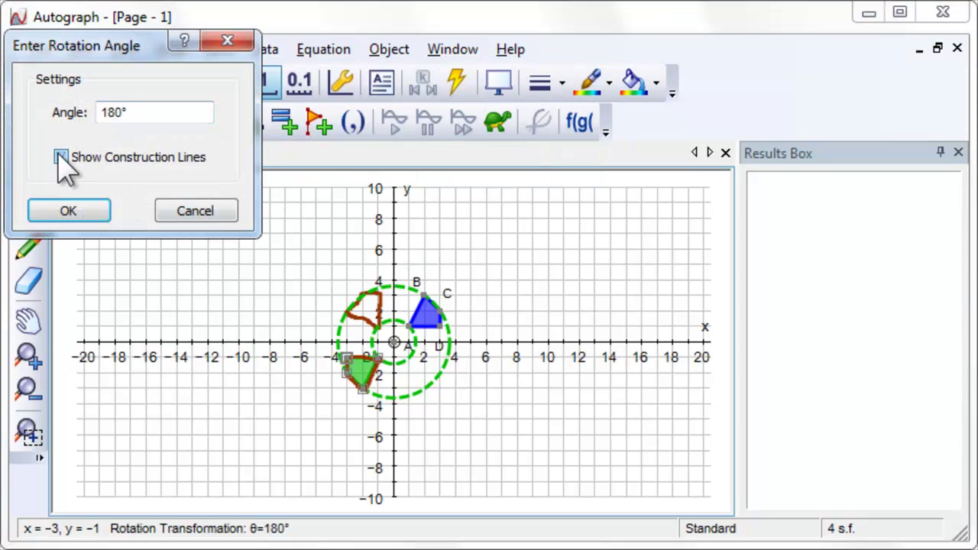
pyautogui.click(92, 217)
pyautogui.click(82, 52)
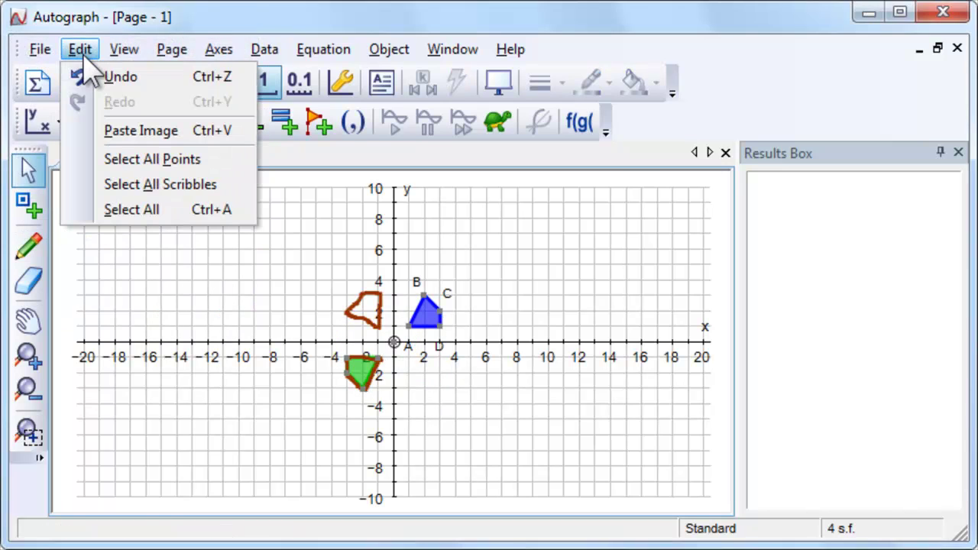
pyautogui.click(132, 189)
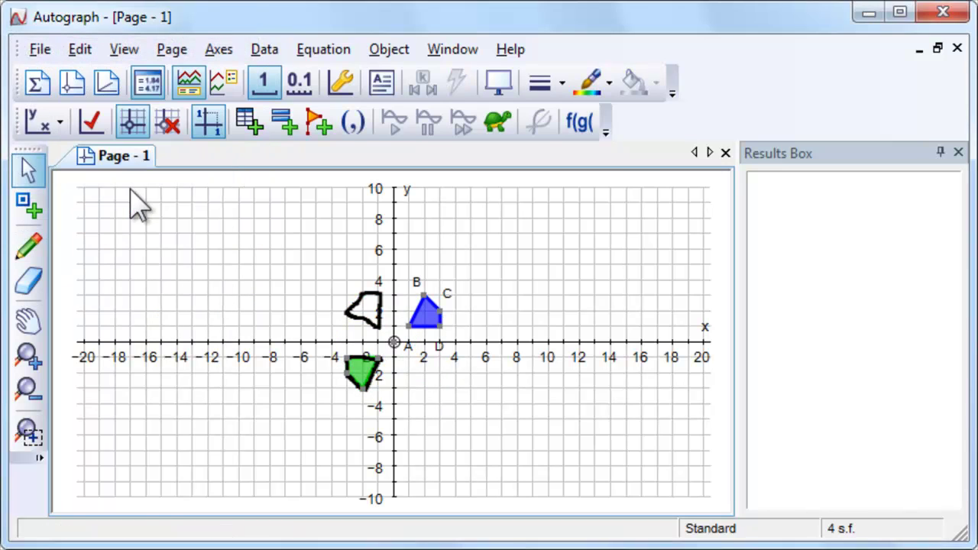
pyautogui.press('Delete')
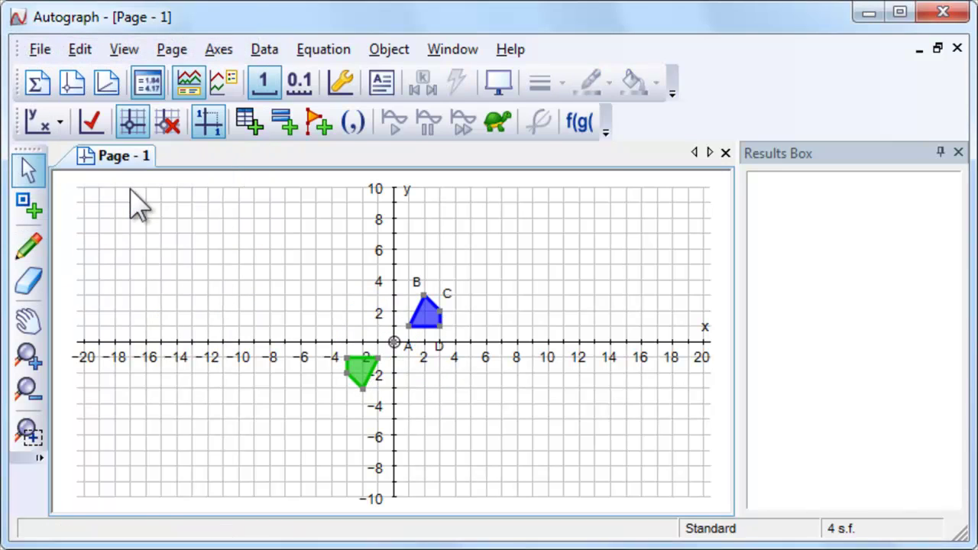
# Plot the point (0, −5) and start a freehand line along y = 3
pyautogui.click(352, 126)
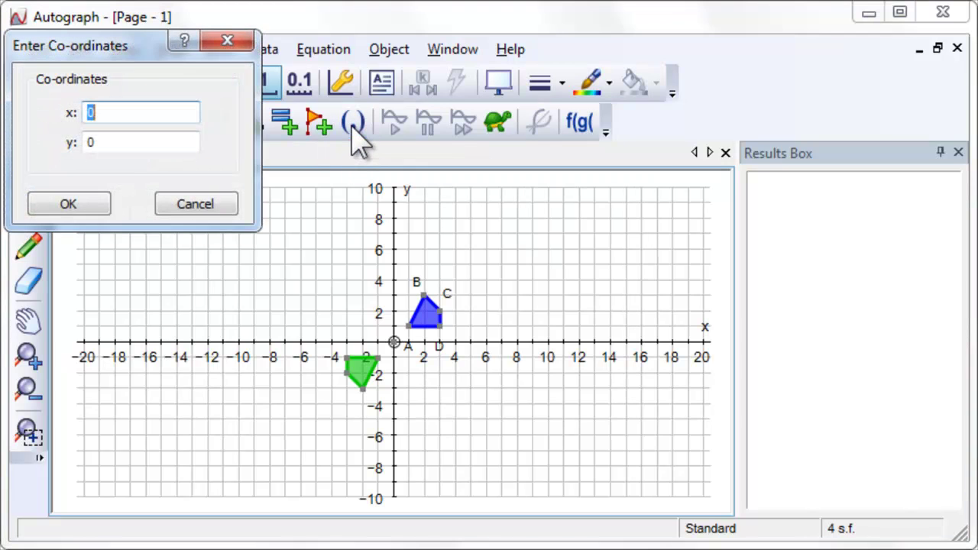
pyautogui.press('Tab')
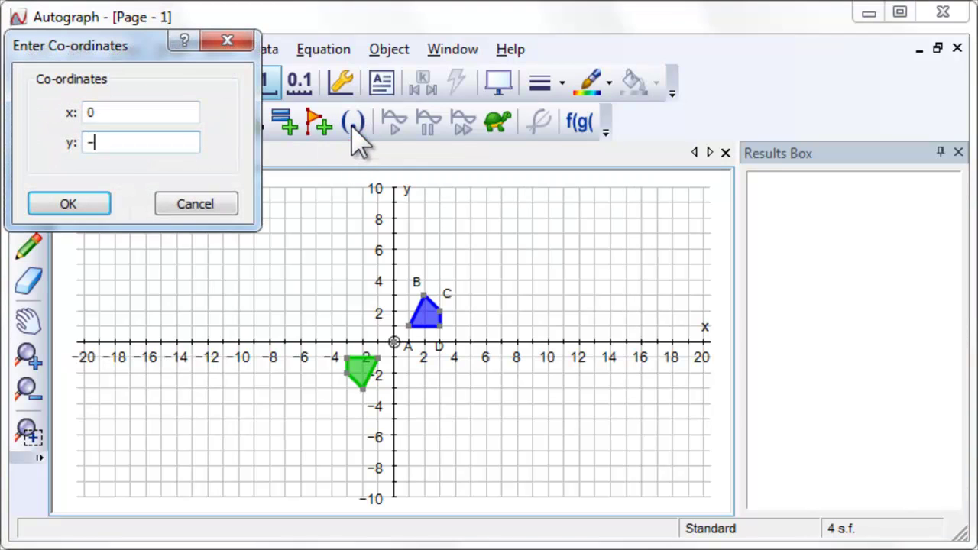
pyautogui.click(107, 208)
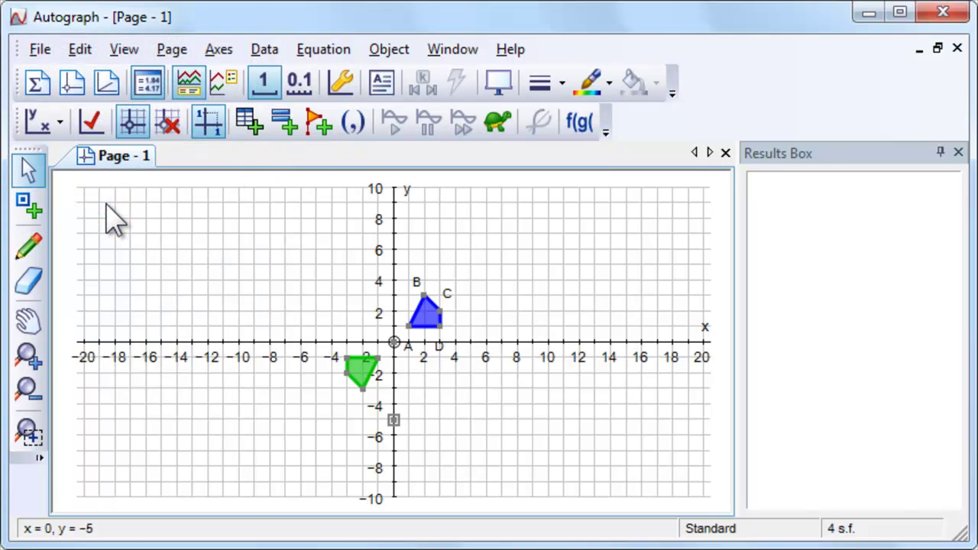
pyautogui.click(29, 246)
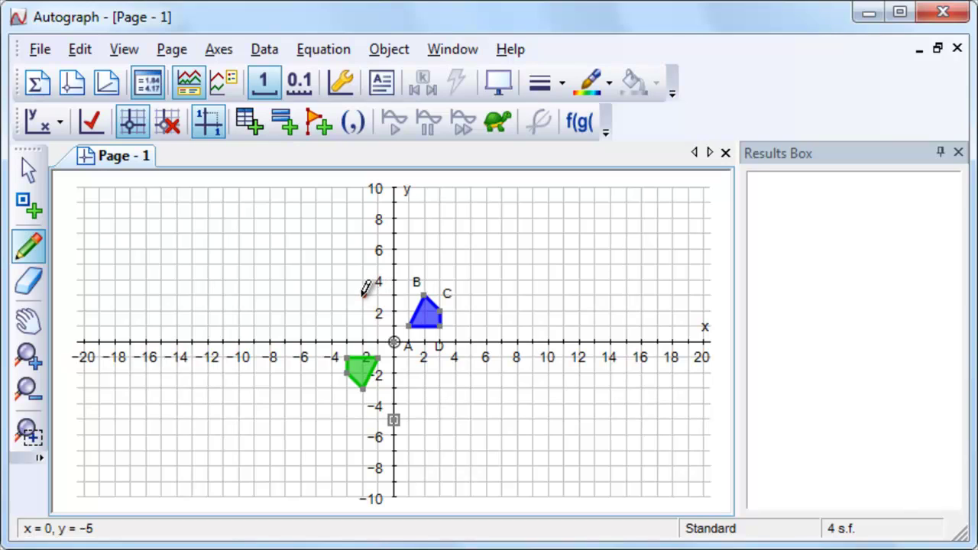
pyautogui.moveTo(362, 294)
pyautogui.mouseDown()
pyautogui.moveTo(303, 292)
pyautogui.moveTo(302, 323)
pyautogui.moveTo(336, 353)
pyautogui.moveTo(365, 297)
pyautogui.mouseUp()
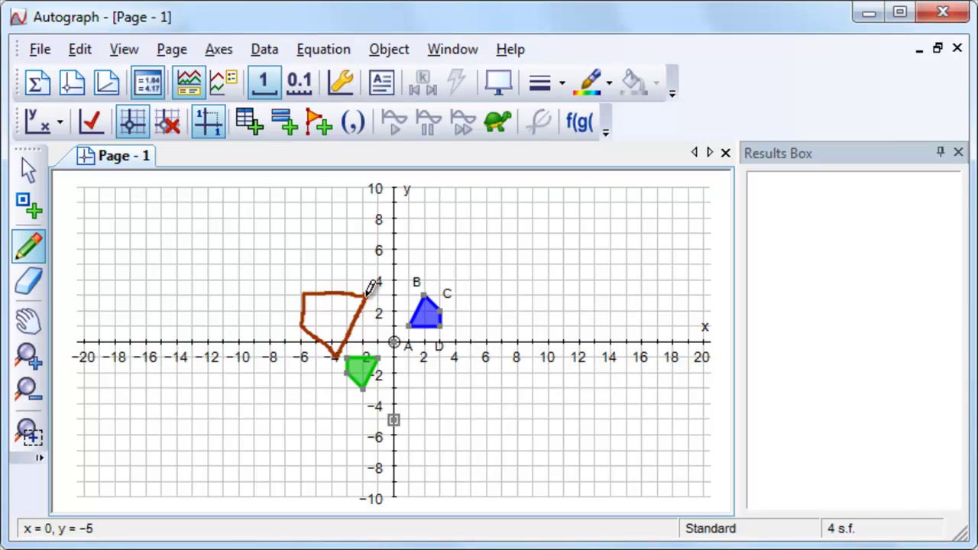
# Enlarge the green triangle by factor 2 about centre (0, −5), giving a yellow image
pyautogui.click(29, 170)
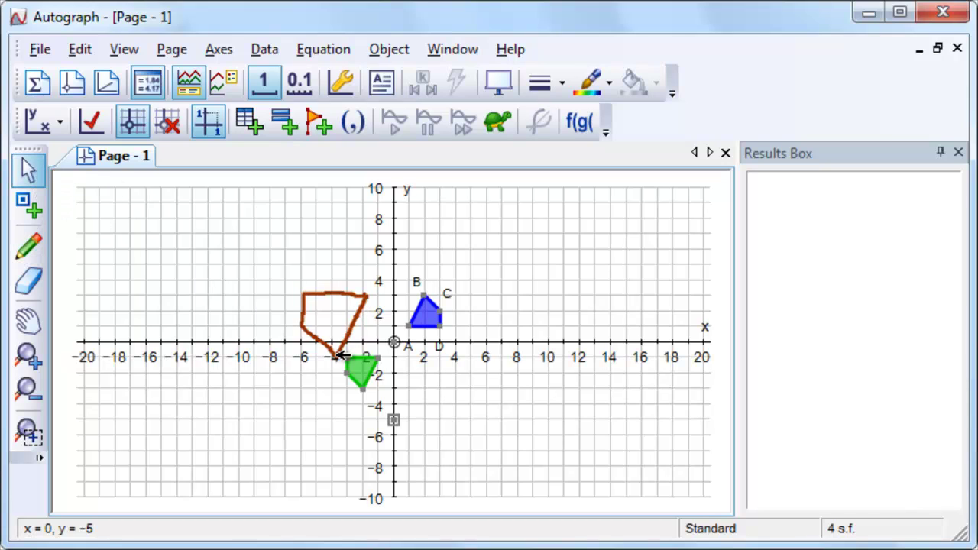
pyautogui.click(366, 373)
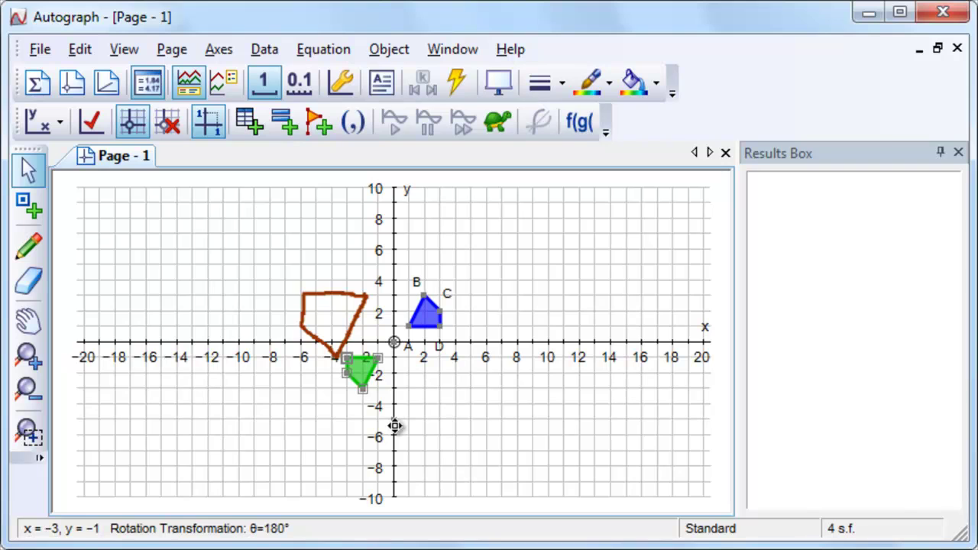
pyautogui.click(394, 426)
pyautogui.rightClick(517, 490)
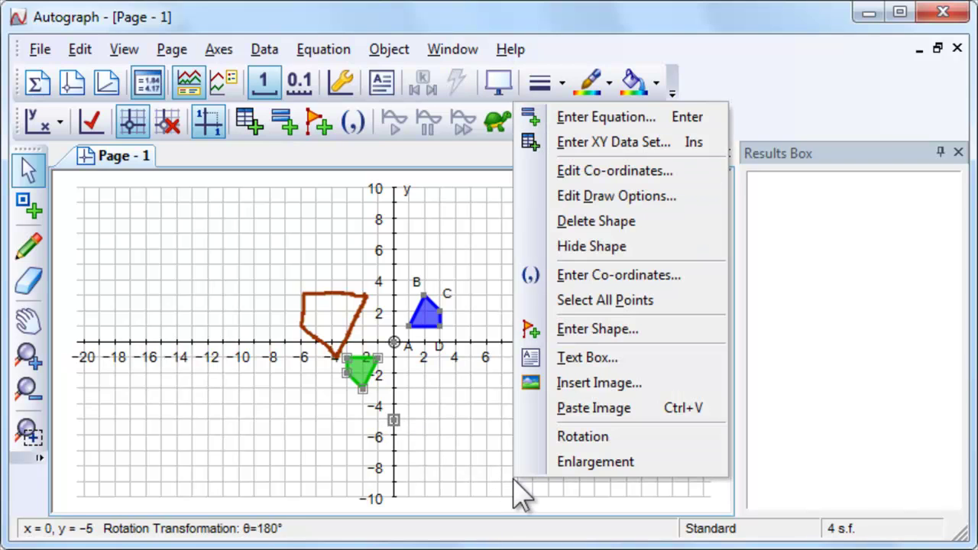
pyautogui.click(552, 468)
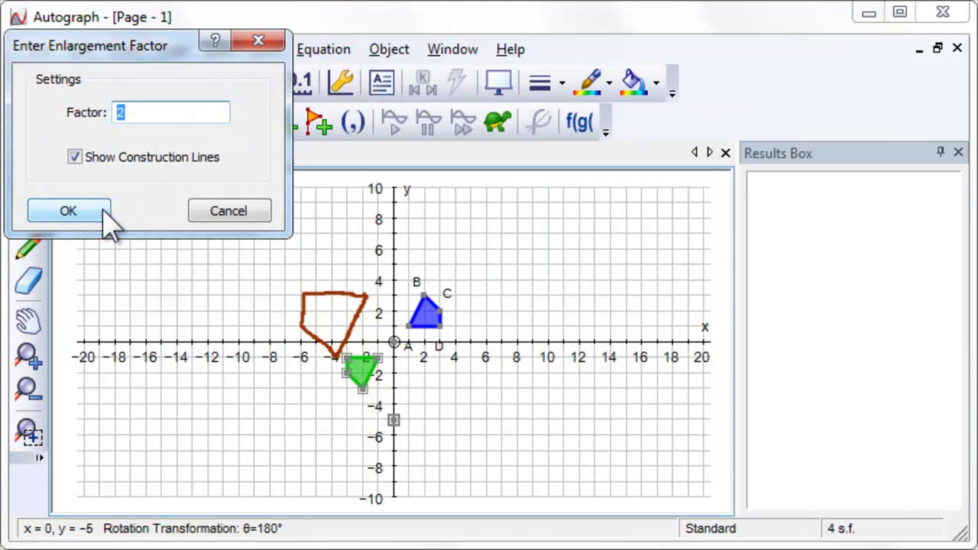
pyautogui.click(68, 211)
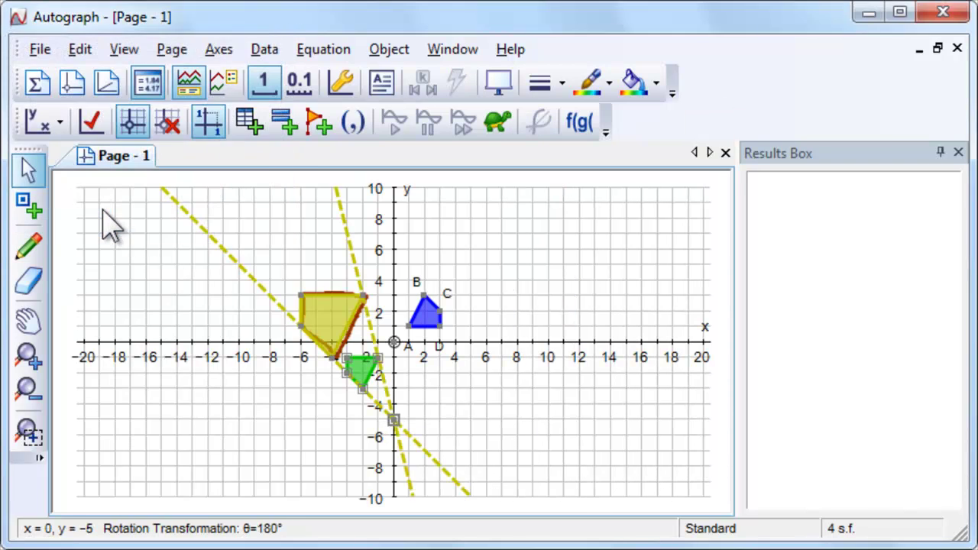
pyautogui.click(32, 245)
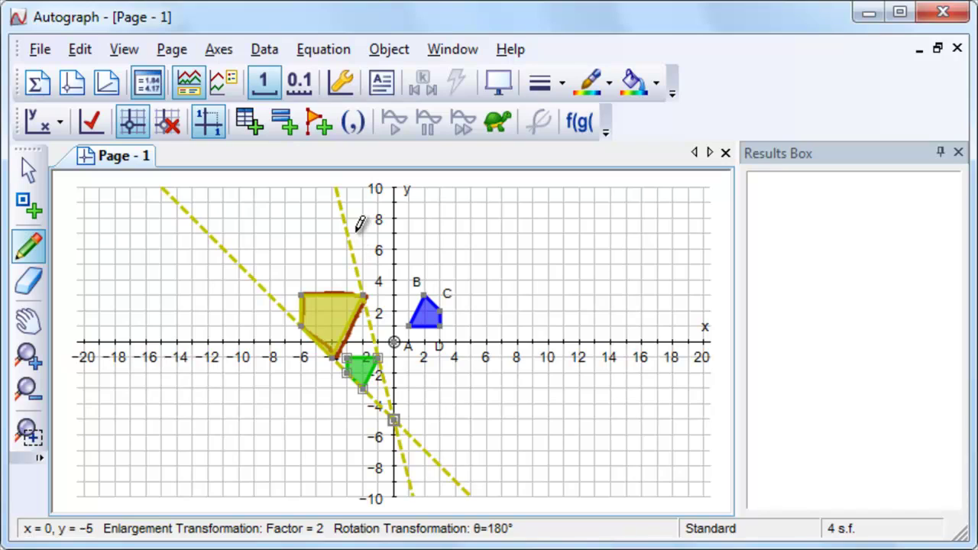
# Sketch a freehand quadrilateral from (−3, 7) along y = 7, down to (−6, 1), and back
pyautogui.moveTo(348, 229); pyautogui.dragTo(260, 224)
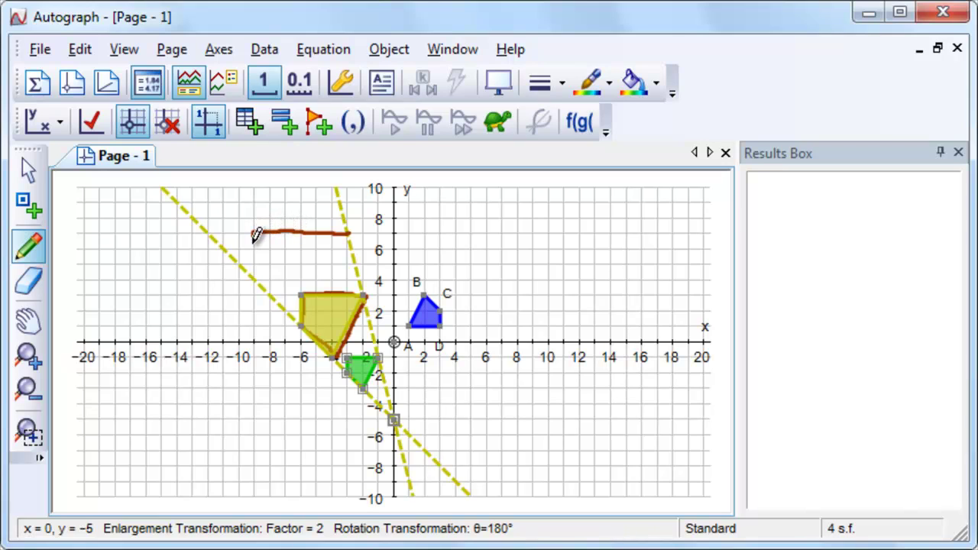
pyautogui.moveTo(253, 255); pyautogui.dragTo(256, 272)
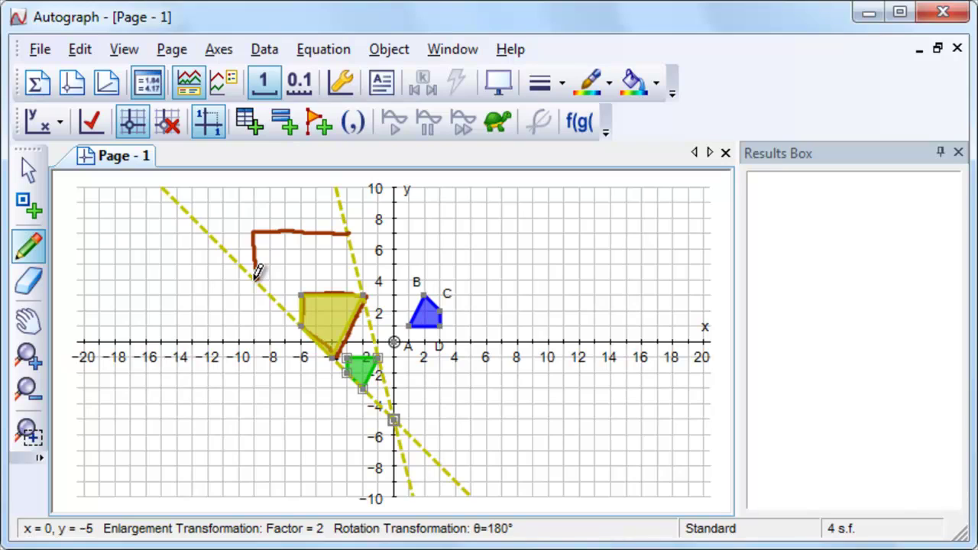
pyautogui.moveTo(258, 271); pyautogui.dragTo(285, 300)
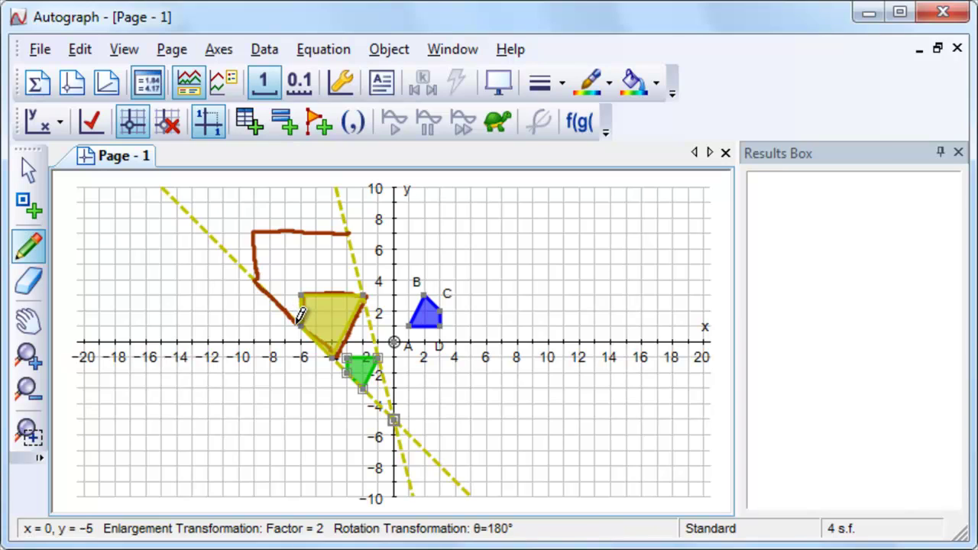
pyautogui.moveTo(304, 306); pyautogui.dragTo(342, 239)
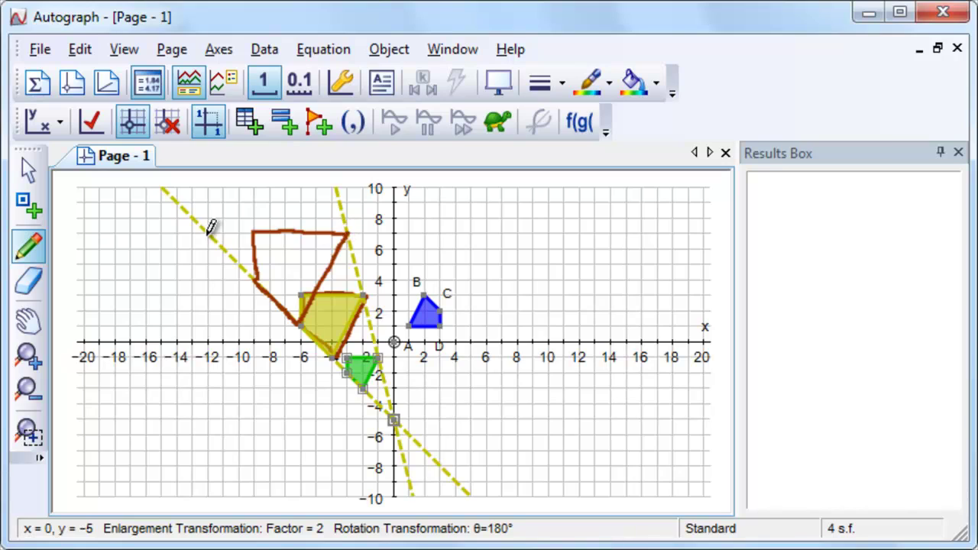
pyautogui.click(30, 170)
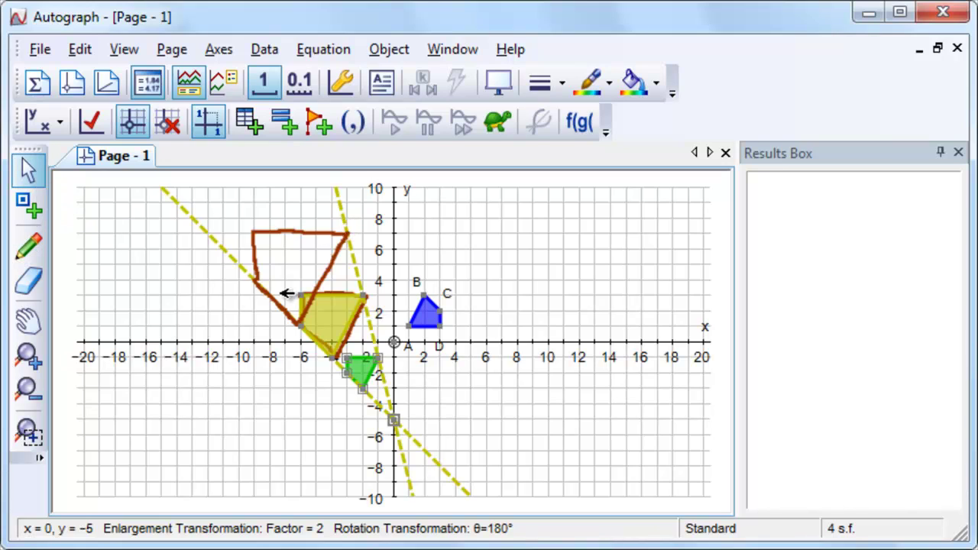
# Step the yellow image's enlargement factor up to exactly 3
pyautogui.click(330, 313)
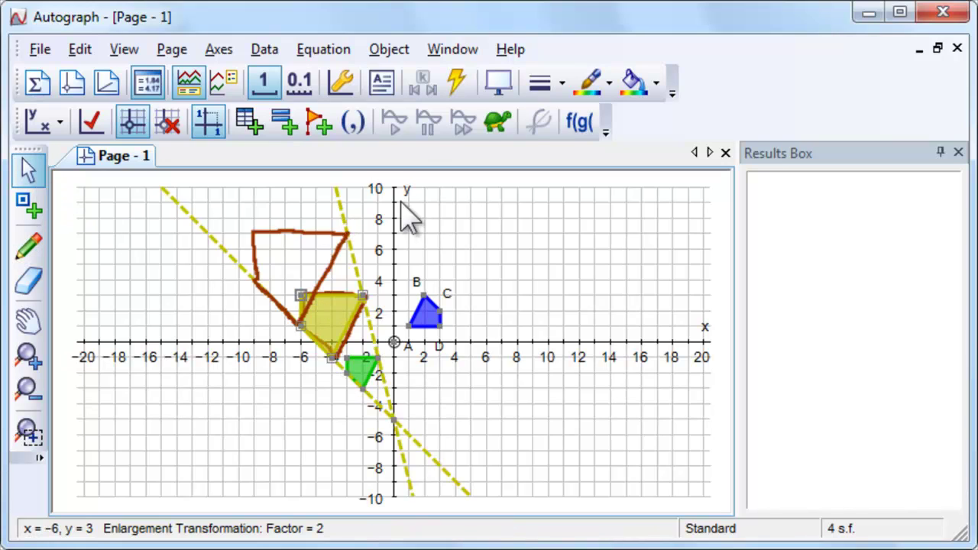
pyautogui.click(457, 81)
pyautogui.moveTo(343, 189); pyautogui.dragTo(399, 55)
pyautogui.click(281, 103)
pyautogui.click(281, 103)
pyautogui.click(281, 103)
pyautogui.click(281, 104)
pyautogui.click(281, 103)
pyautogui.click(282, 104)
pyautogui.click(282, 103)
pyautogui.click(279, 102)
pyautogui.click(280, 103)
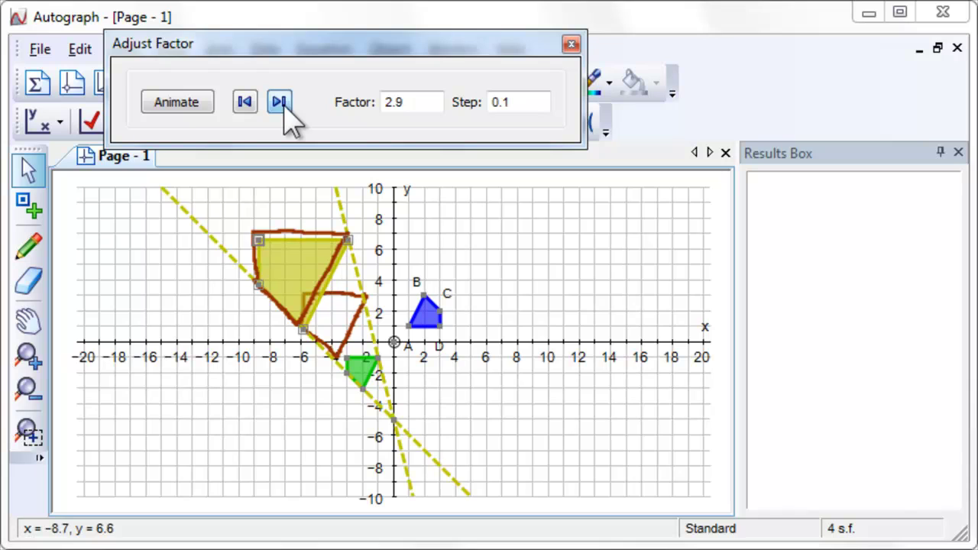
pyautogui.click(280, 102)
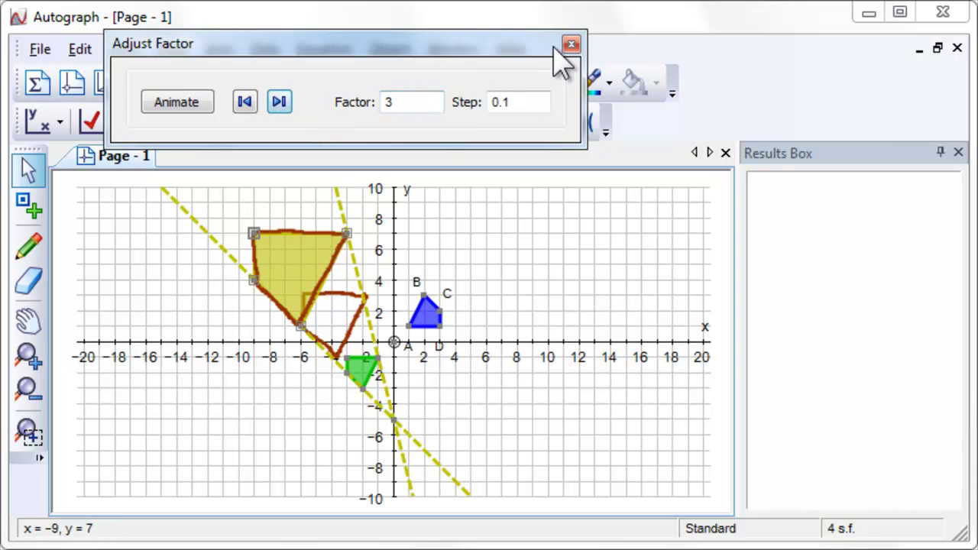
pyautogui.click(572, 44)
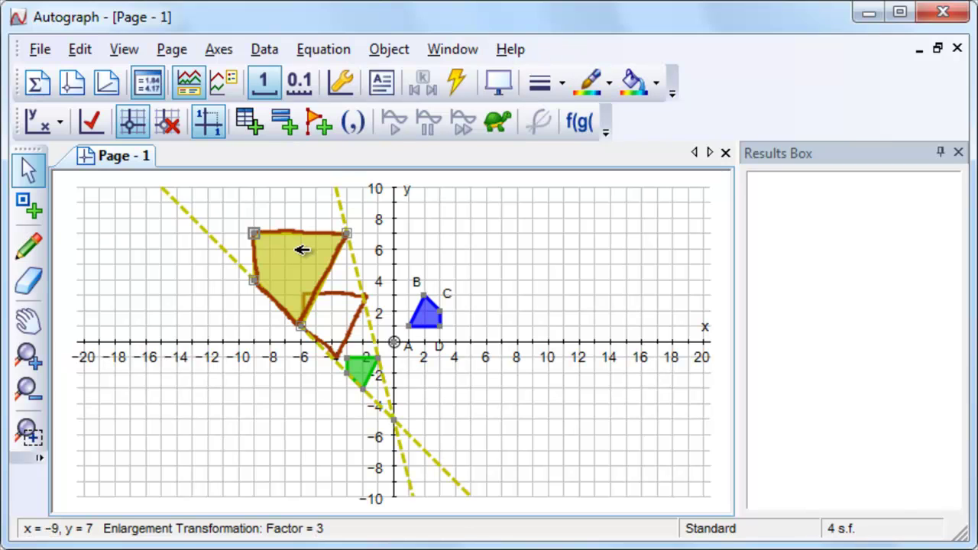
# Hide the enlargement's construction lines and delete all freehand scribbles
pyautogui.doubleClick(302, 264)
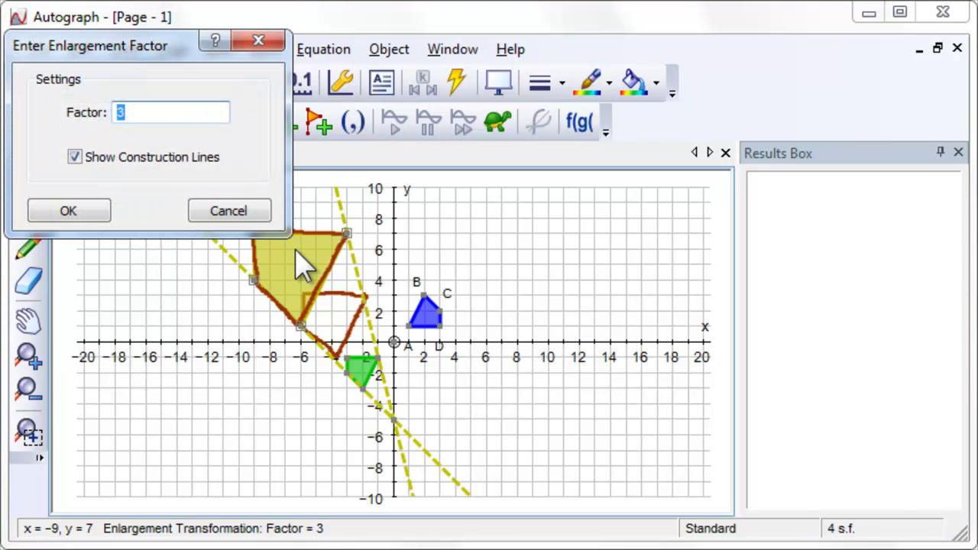
pyautogui.click(76, 157)
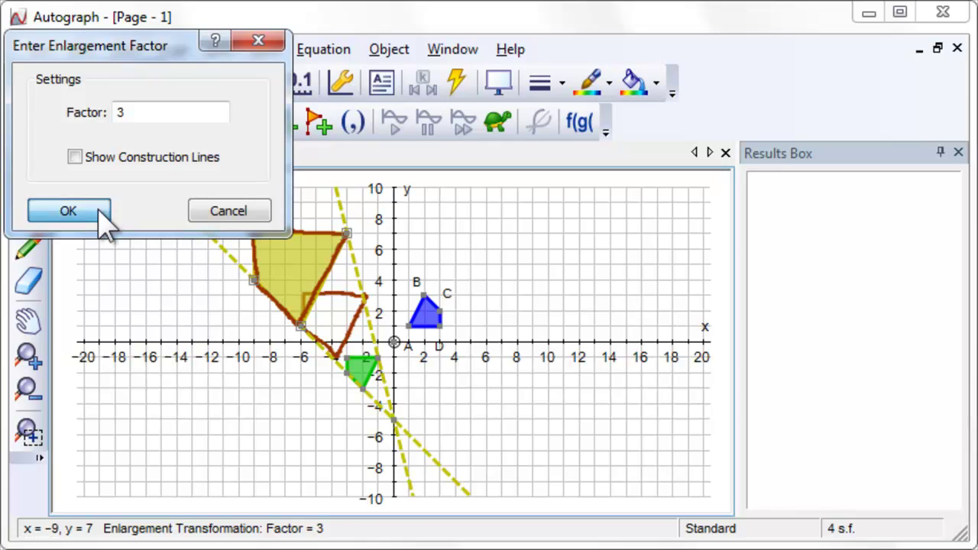
pyautogui.click(68, 211)
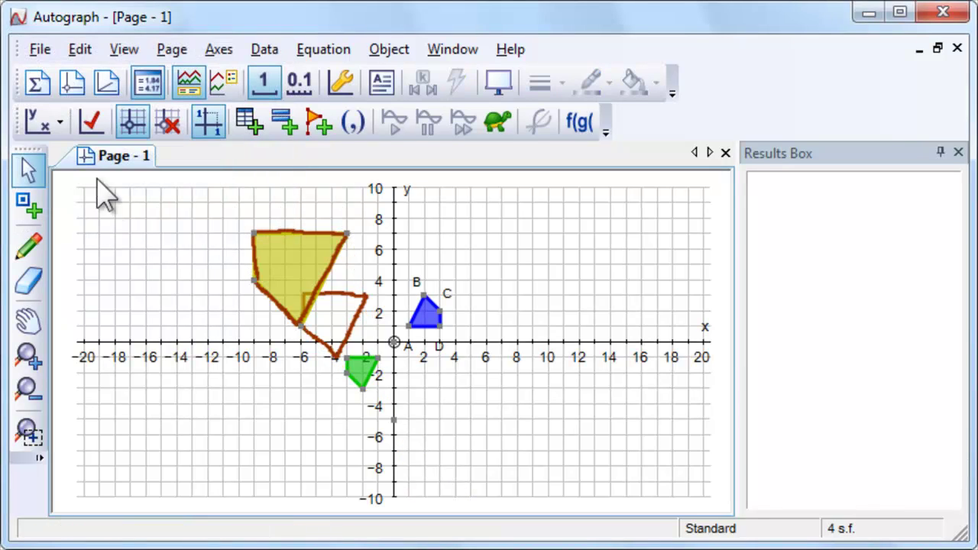
pyautogui.click(76, 51)
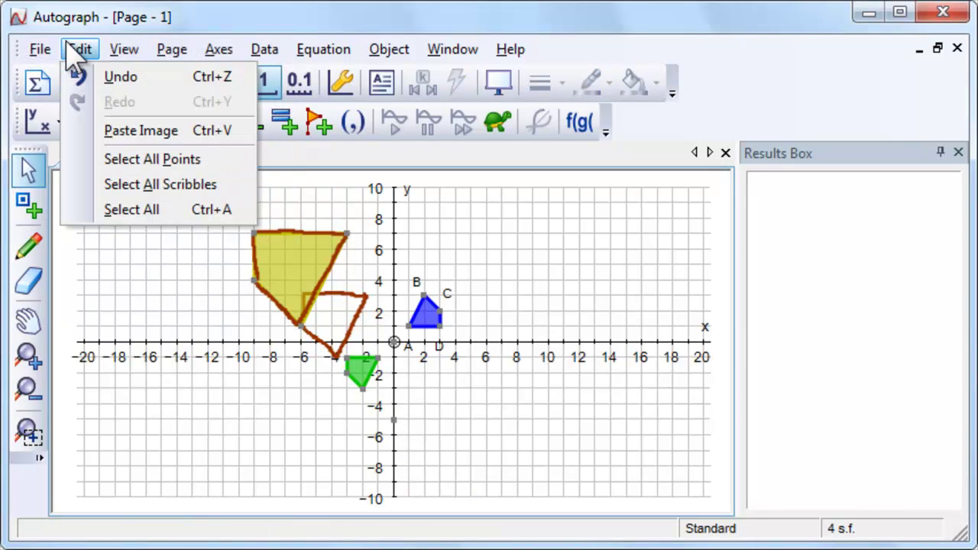
pyautogui.click(123, 185)
pyautogui.press('Delete')
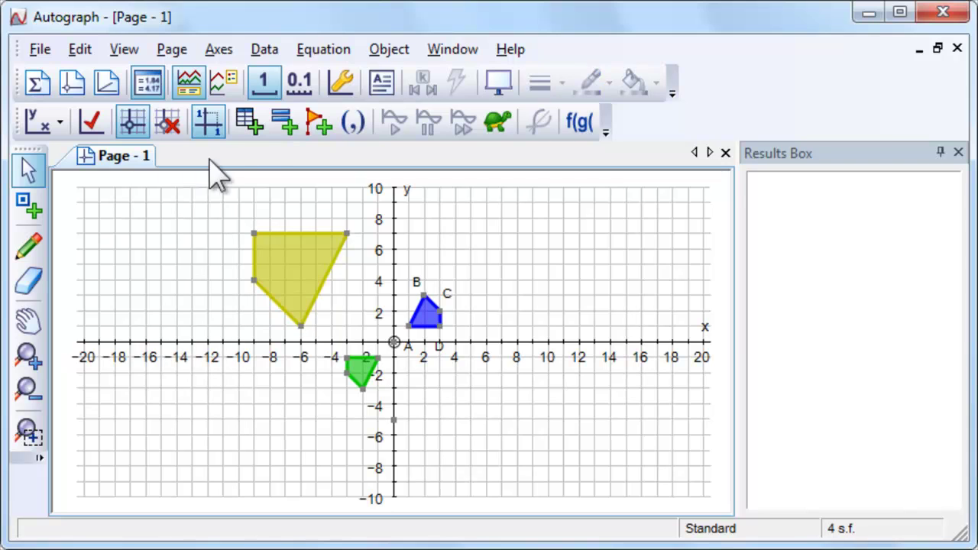
pyautogui.click(283, 121)
# Plot the mirror line y = x
pyautogui.write('y = x')
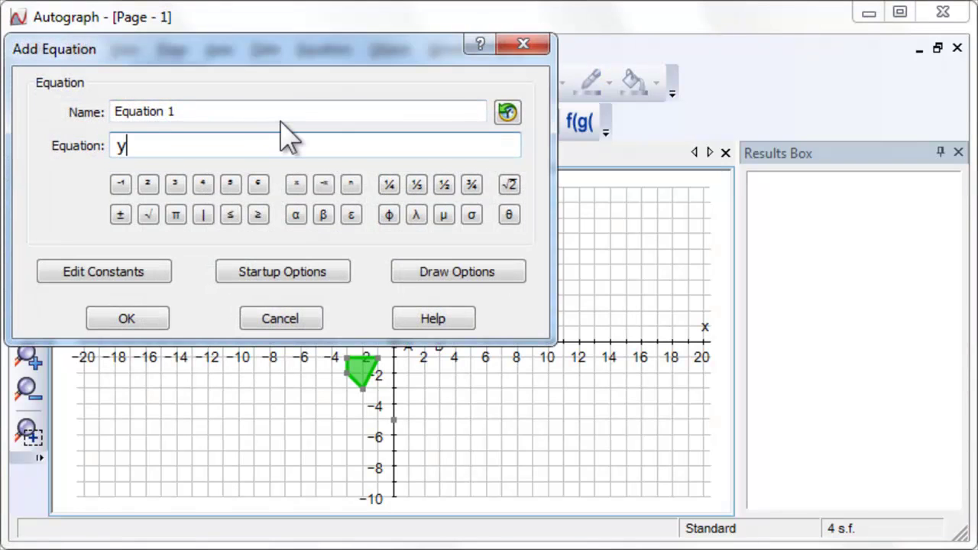
pyautogui.click(134, 311)
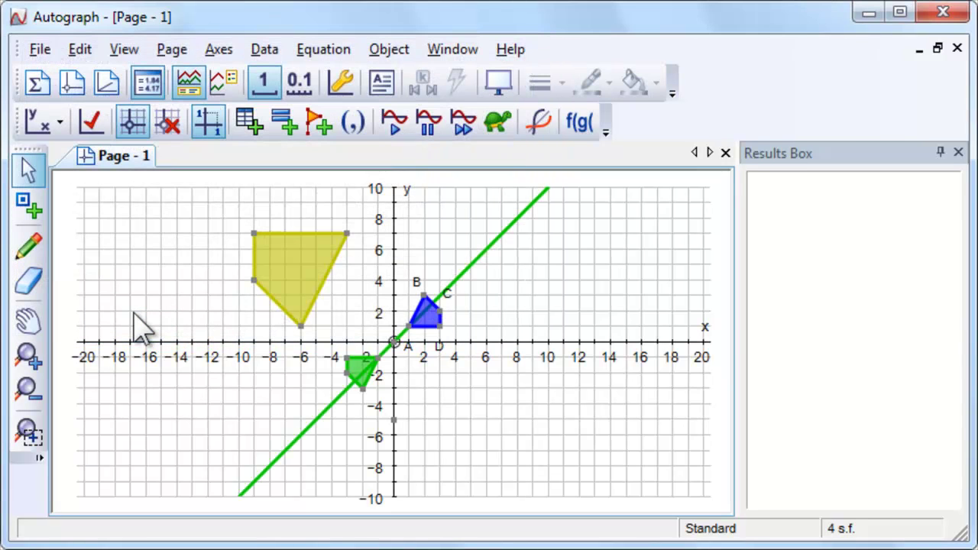
pyautogui.click(27, 247)
# Sketch a freehand guess of the reflection below the x-axis, then select the yellow enlargement
pyautogui.click(29, 249)
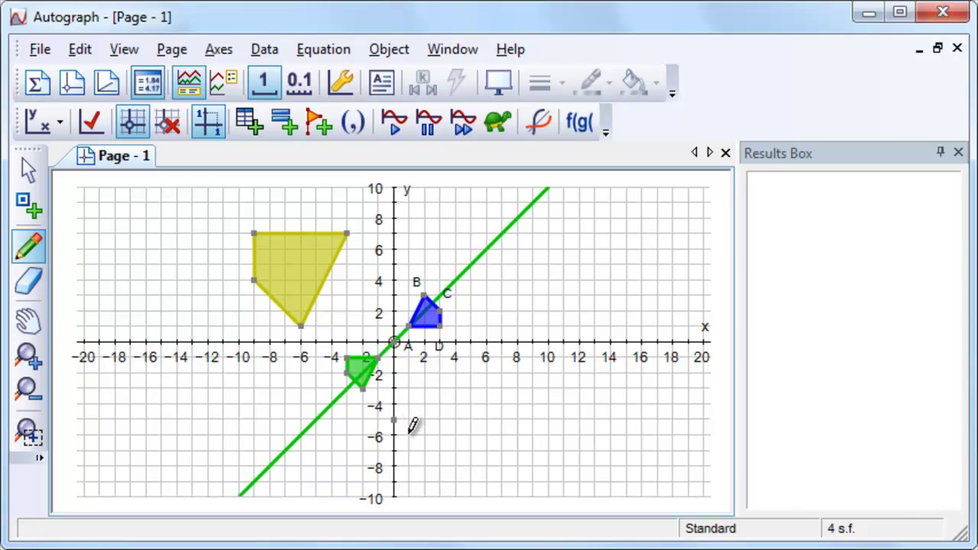
pyautogui.moveTo(408, 434)
pyautogui.mouseDown()
pyautogui.moveTo(457, 478)
pyautogui.moveTo(503, 483)
pyautogui.moveTo(504, 389)
pyautogui.moveTo(409, 431)
pyautogui.mouseUp()
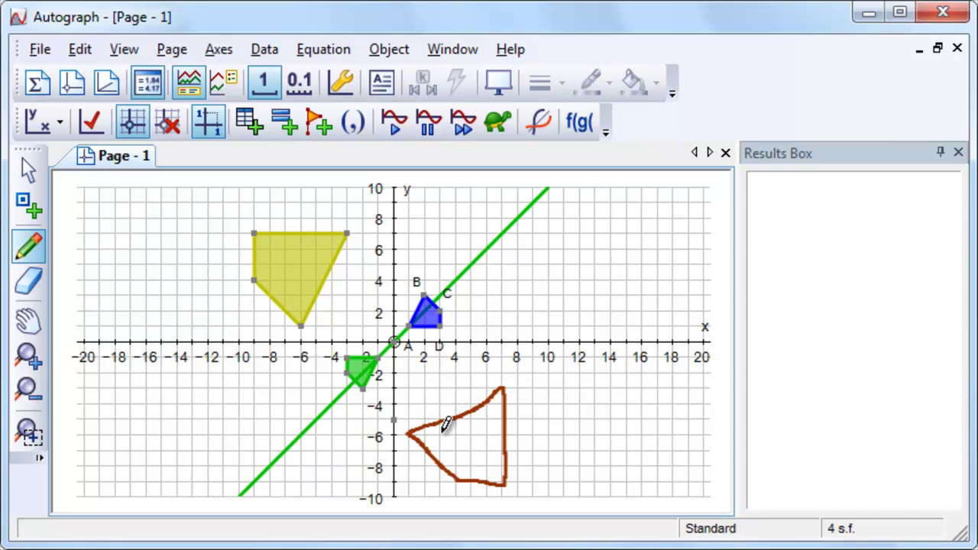
pyautogui.click(34, 179)
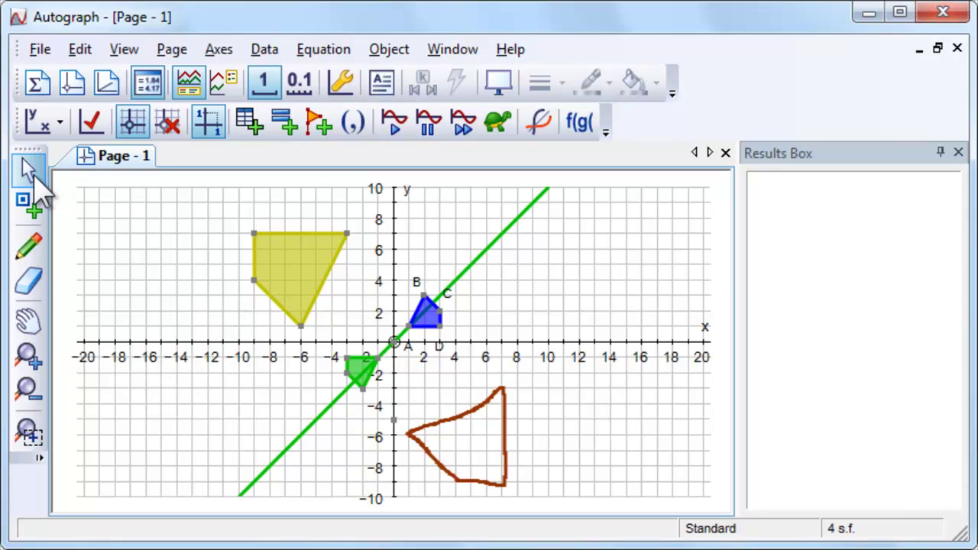
pyautogui.click(293, 271)
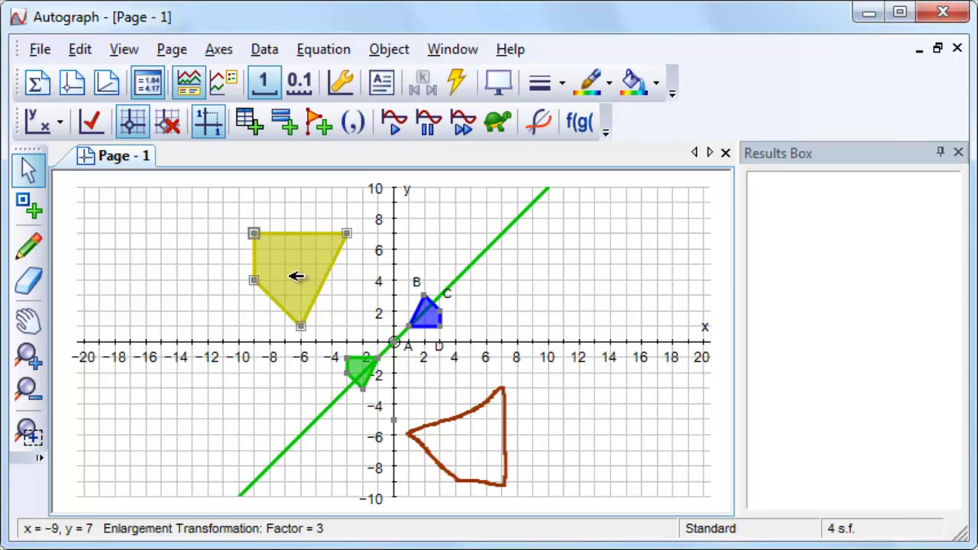
# Reflect the yellow enlargement in y = x to create the cyan image
pyautogui.keyDown('shift'); pyautogui.click(319, 417); pyautogui.keyUp('shift')
pyautogui.rightClick(548, 456)
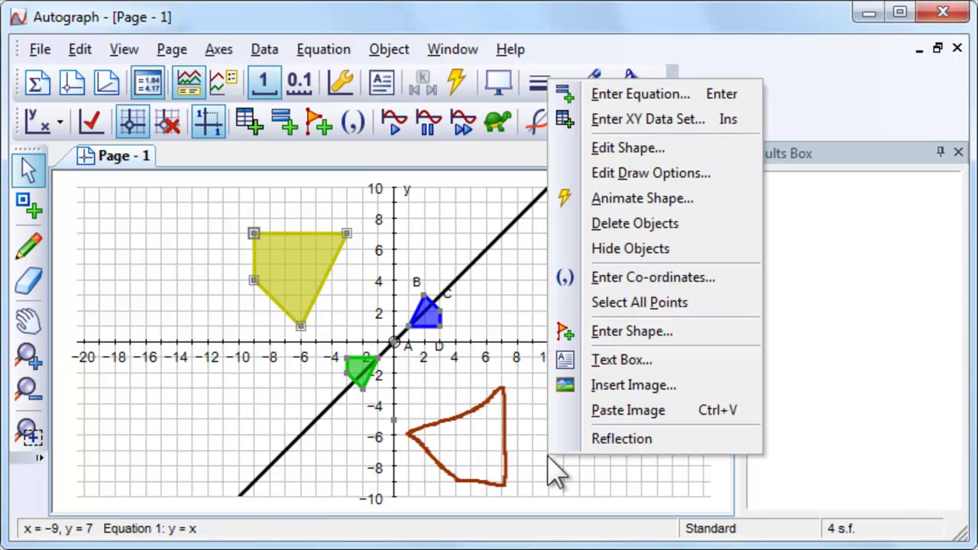
pyautogui.click(602, 443)
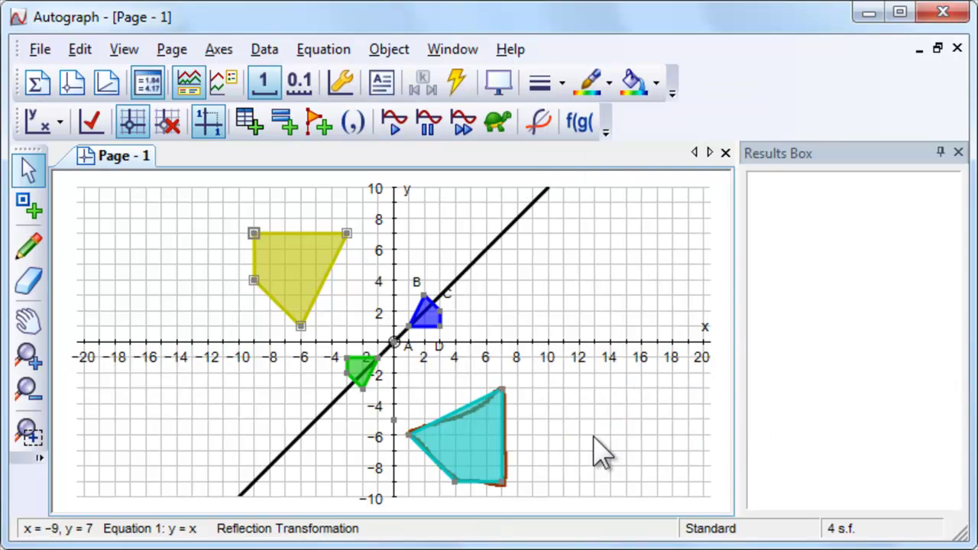
pyautogui.click(599, 454)
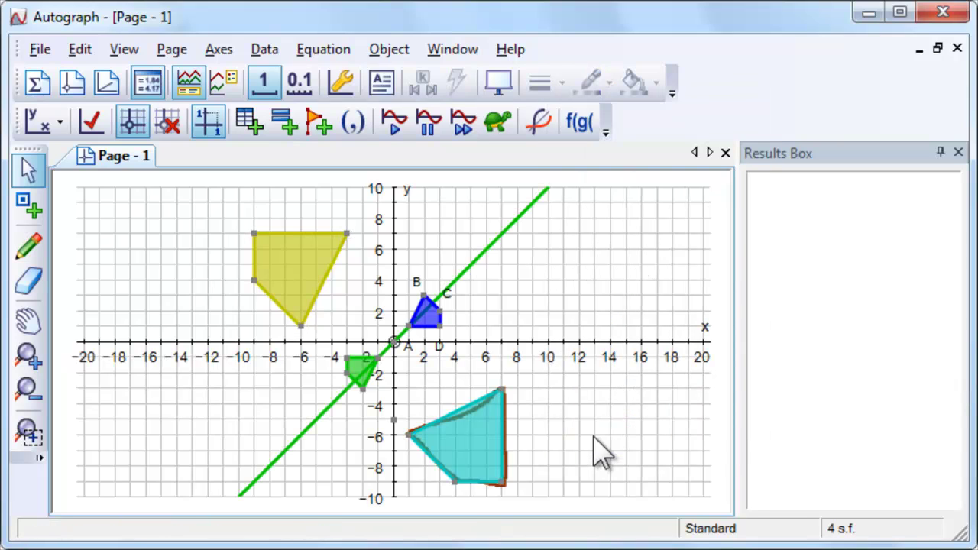
# Select all freehand scribbles and delete the brown sketch
pyautogui.click(98, 50)
pyautogui.click(141, 183)
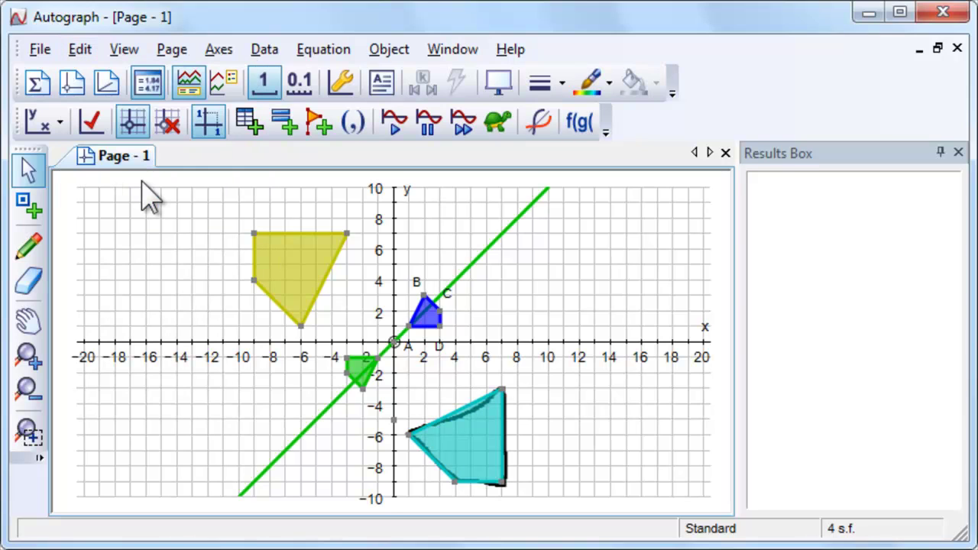
pyautogui.press('Delete')
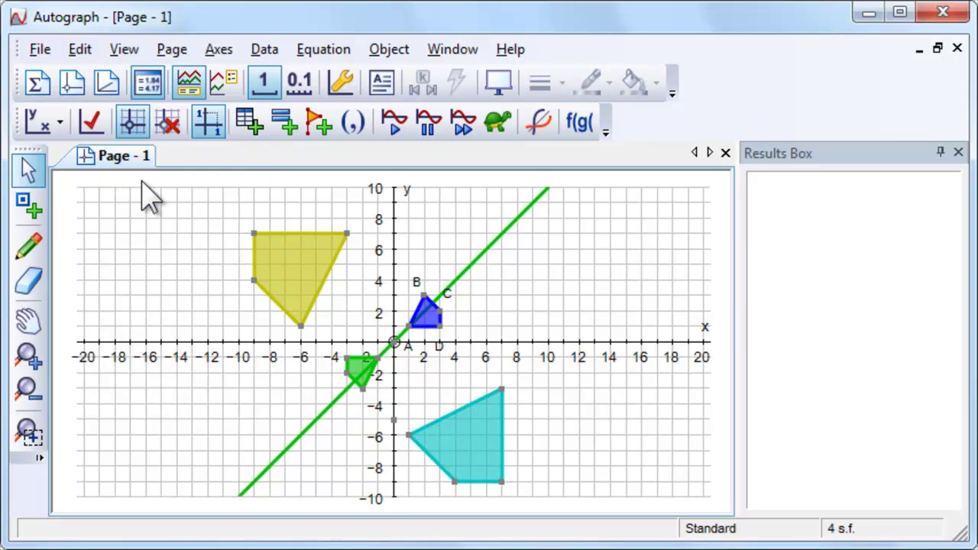
pyautogui.click(30, 204)
# Place a point at (-19, 5) and draw the vector [4, 3] from it
pyautogui.click(99, 264)
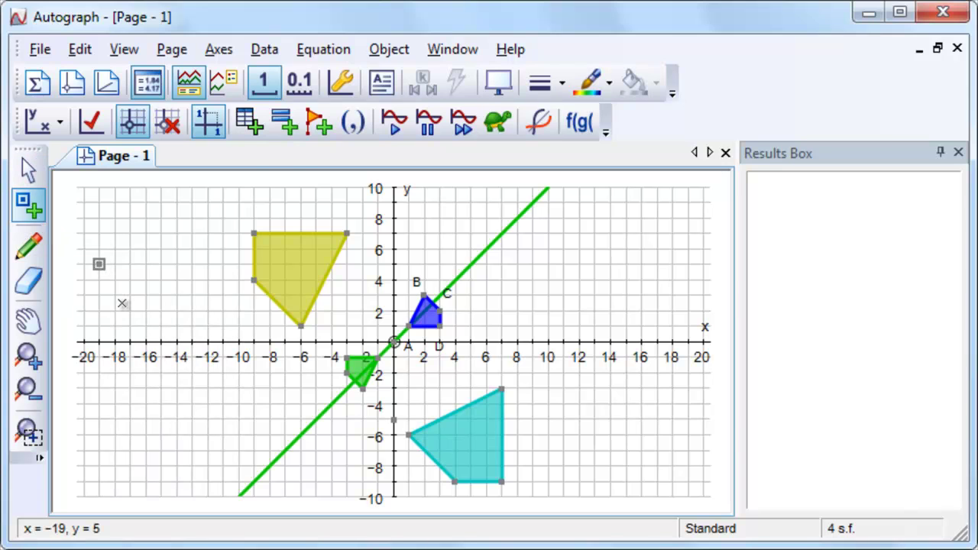
pyautogui.rightClick(178, 426)
pyautogui.click(269, 387)
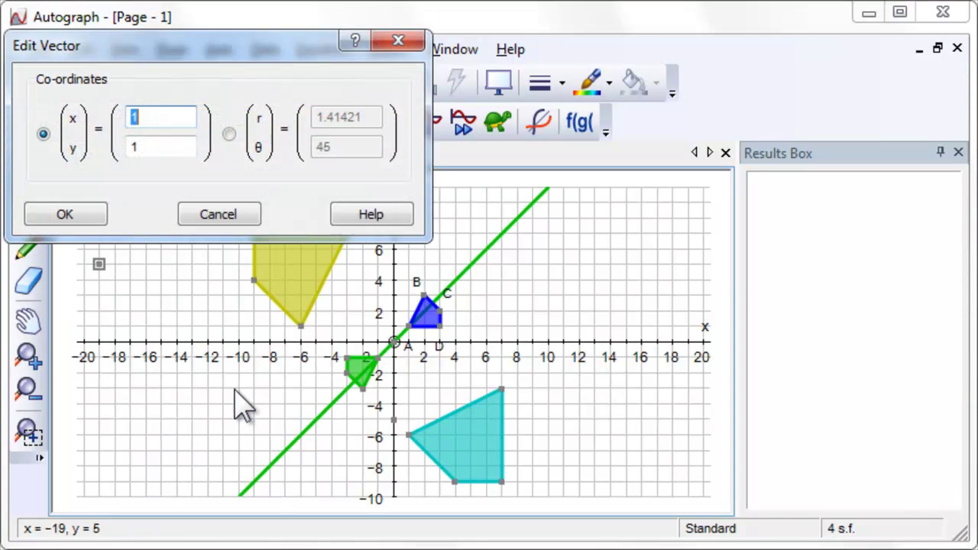
pyautogui.press('Tab')
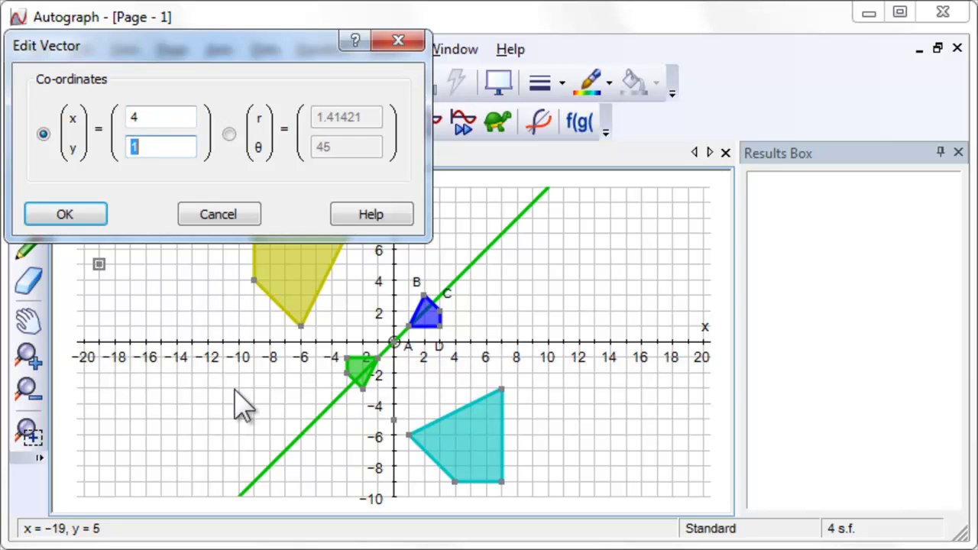
pyautogui.click(76, 213)
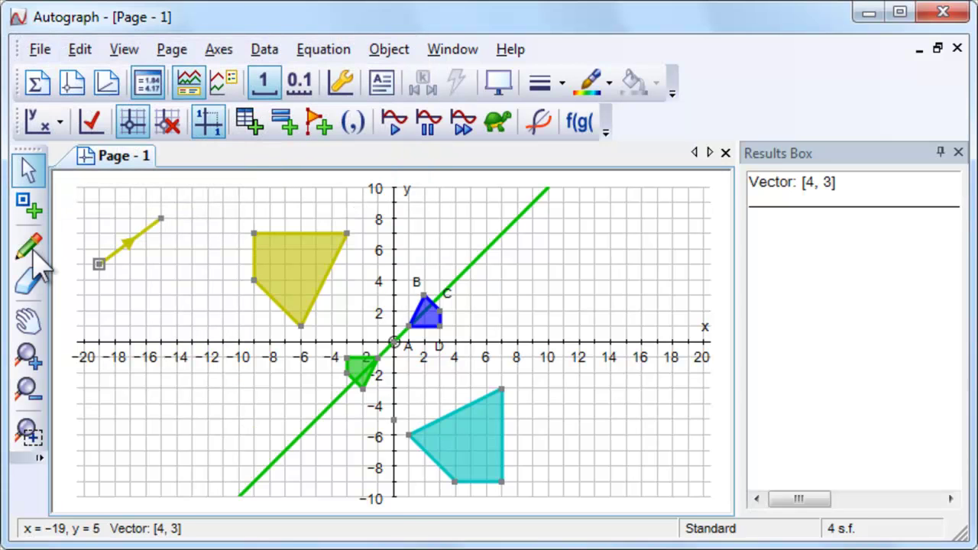
pyautogui.click(32, 247)
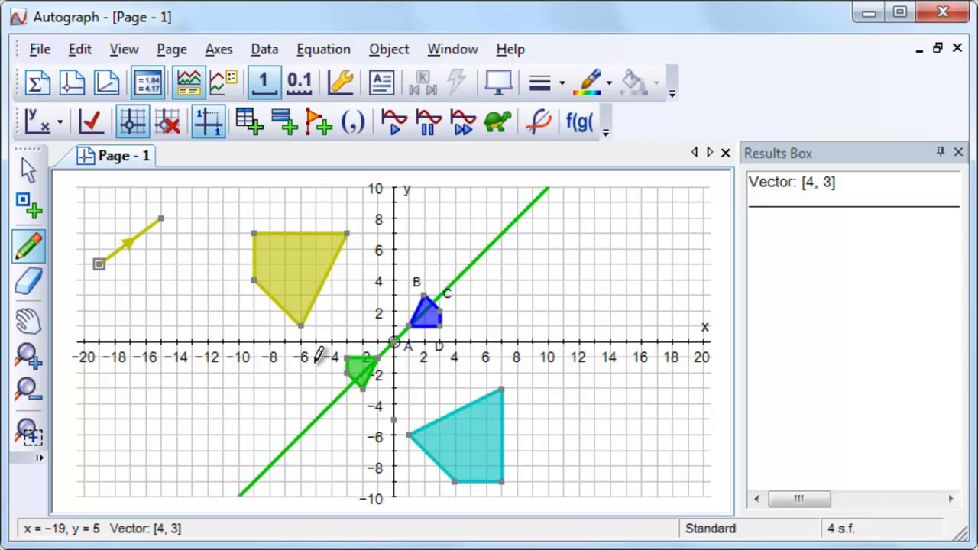